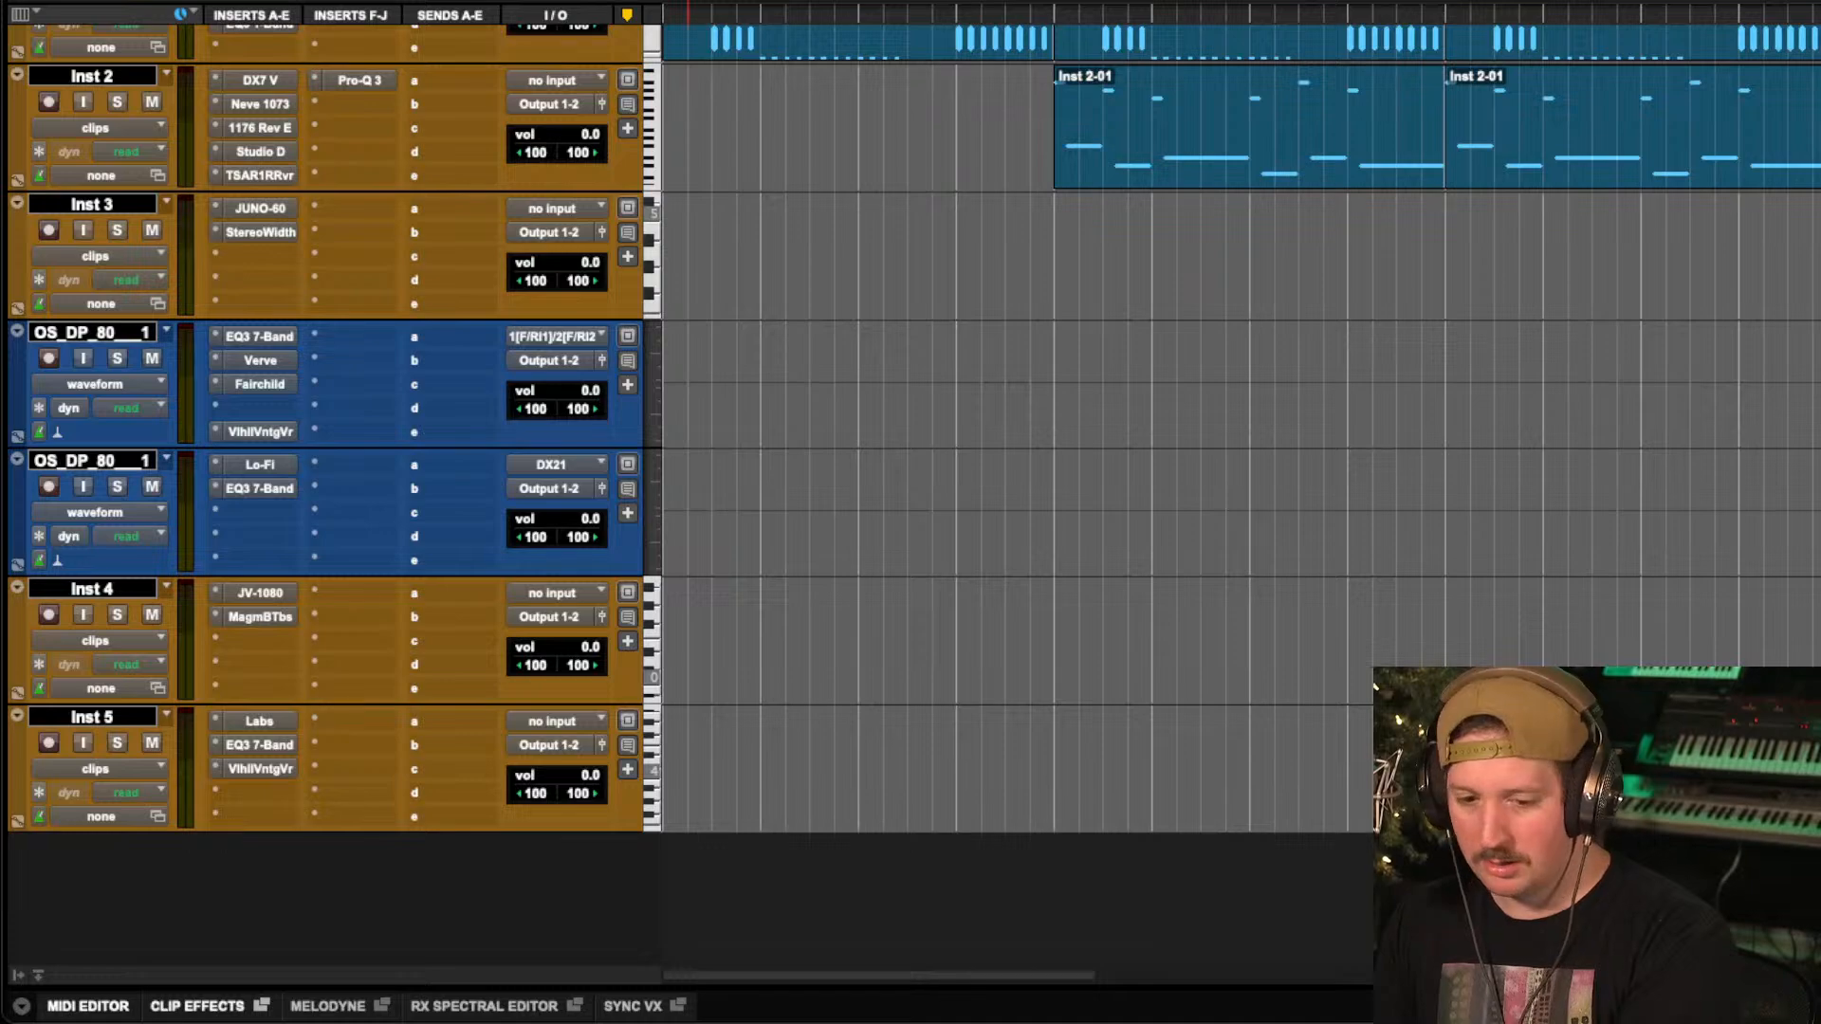
Place the Therapy mix 1 REMASTER (1) audio on a new track at the timeline start and increase the track's height.
left_click_drag(1123, 512, 713, 899)
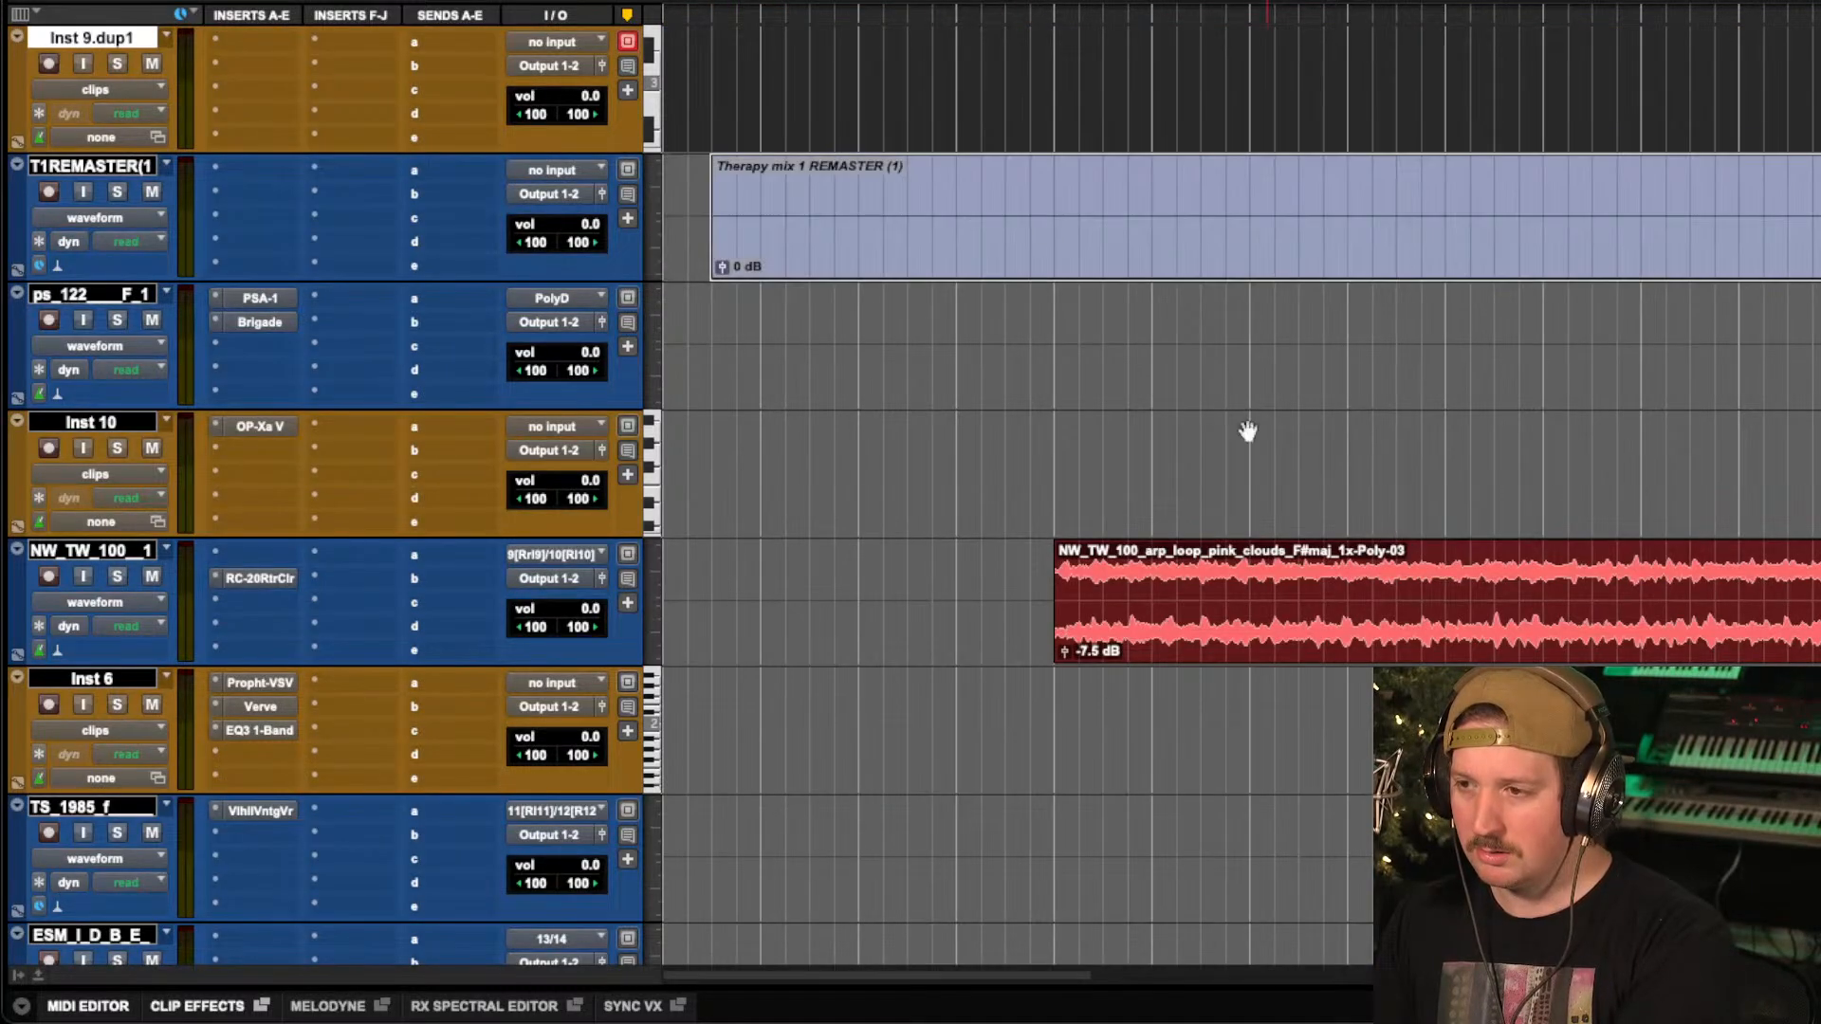
left_click_drag(948, 245, 793, 244)
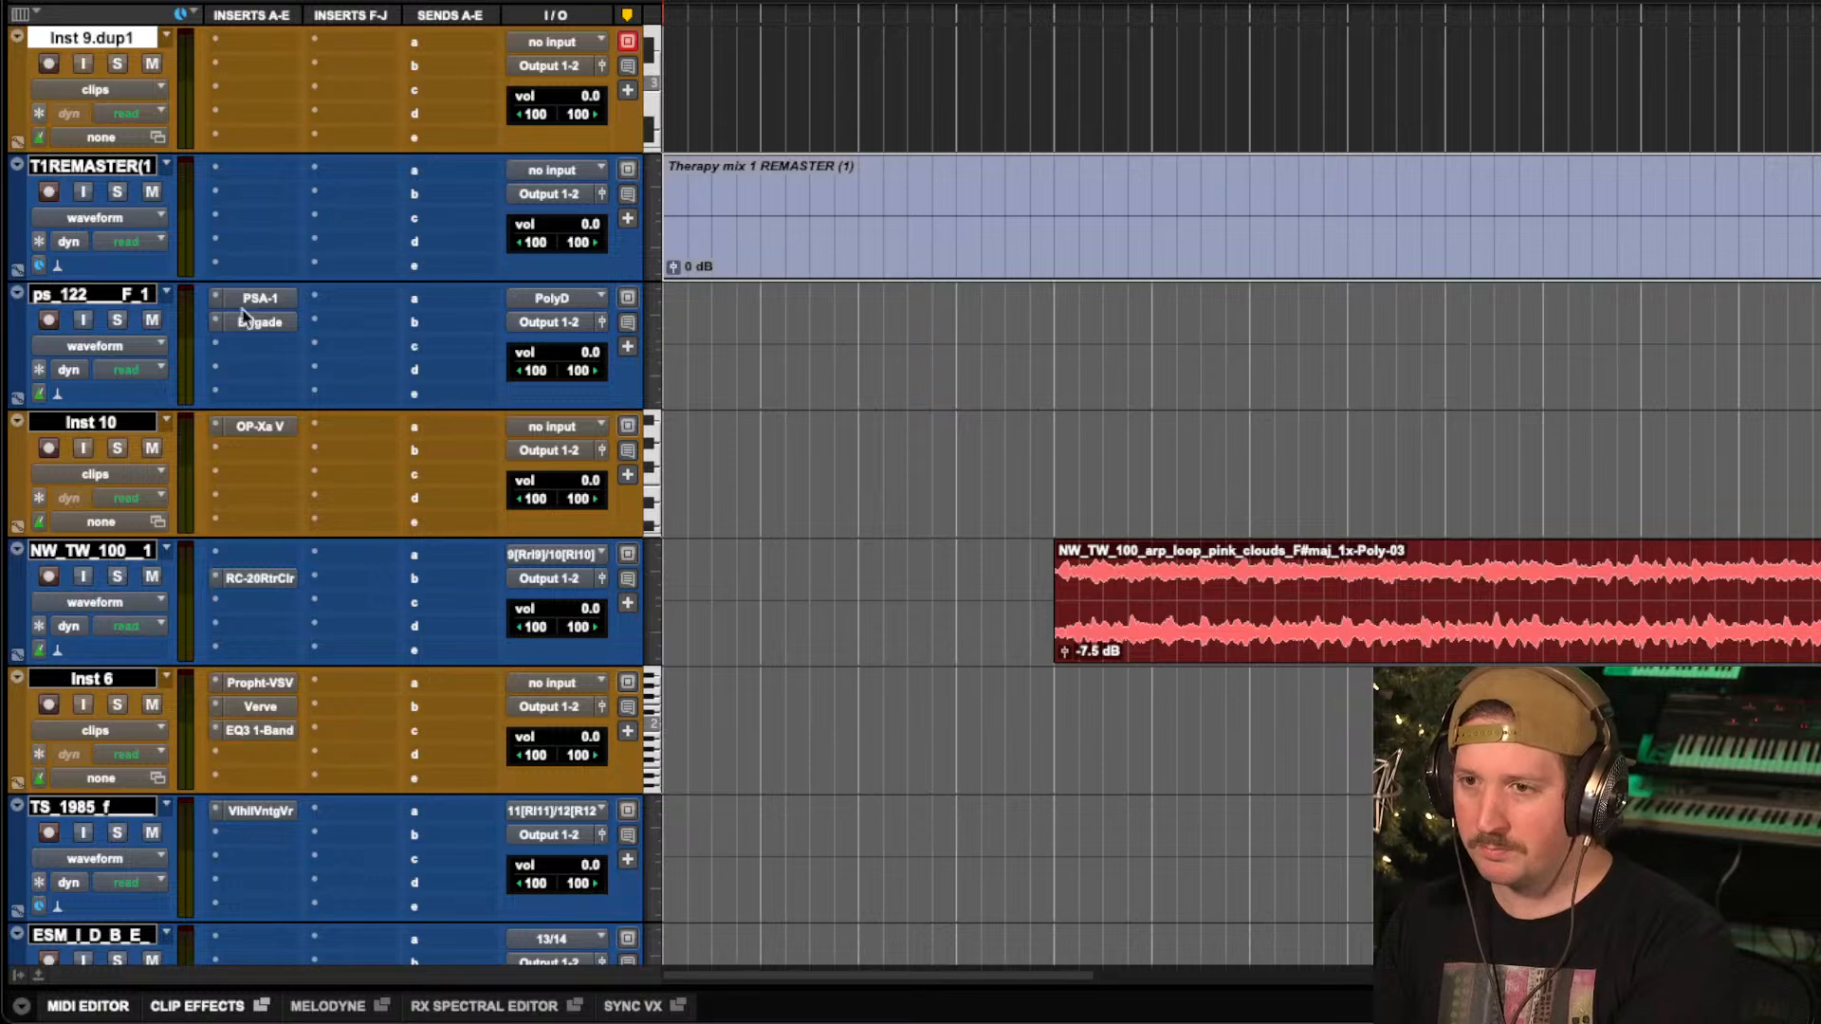
left_click_drag(98, 278, 69, 760)
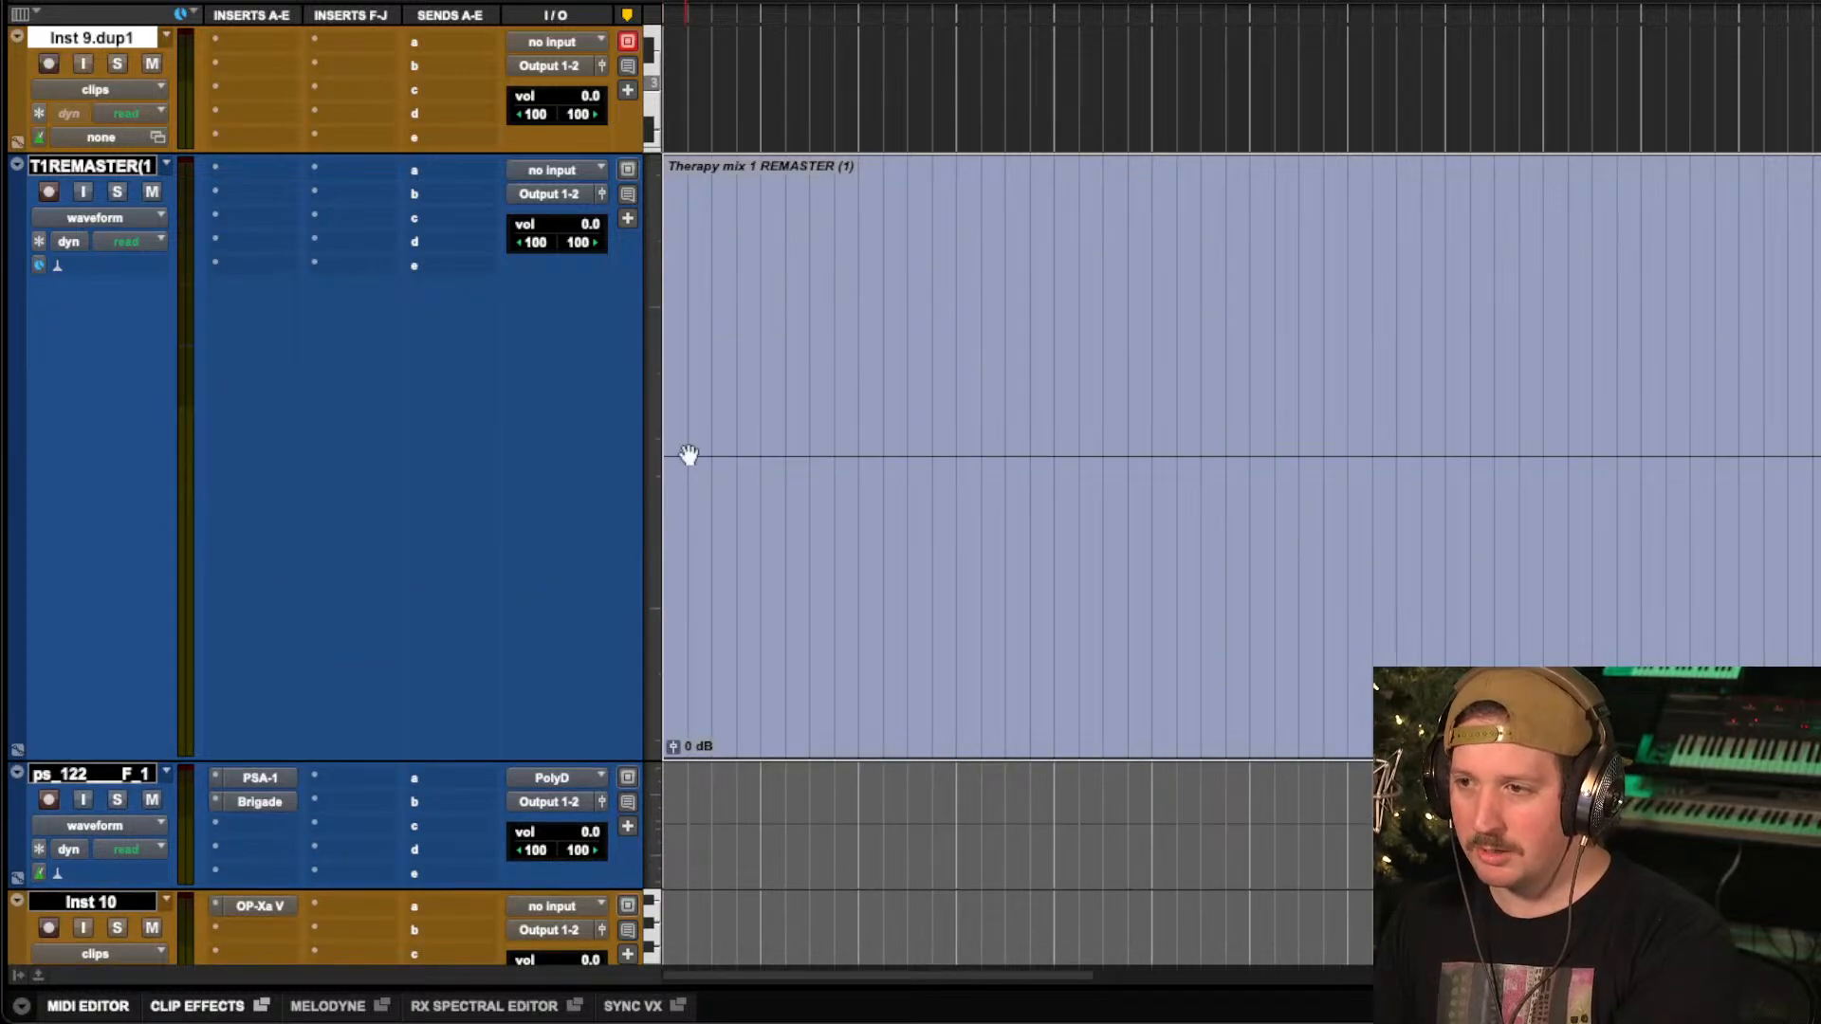
Solo the remaster track and lower its clip gain to -4.6 dB during playback.
key("space")
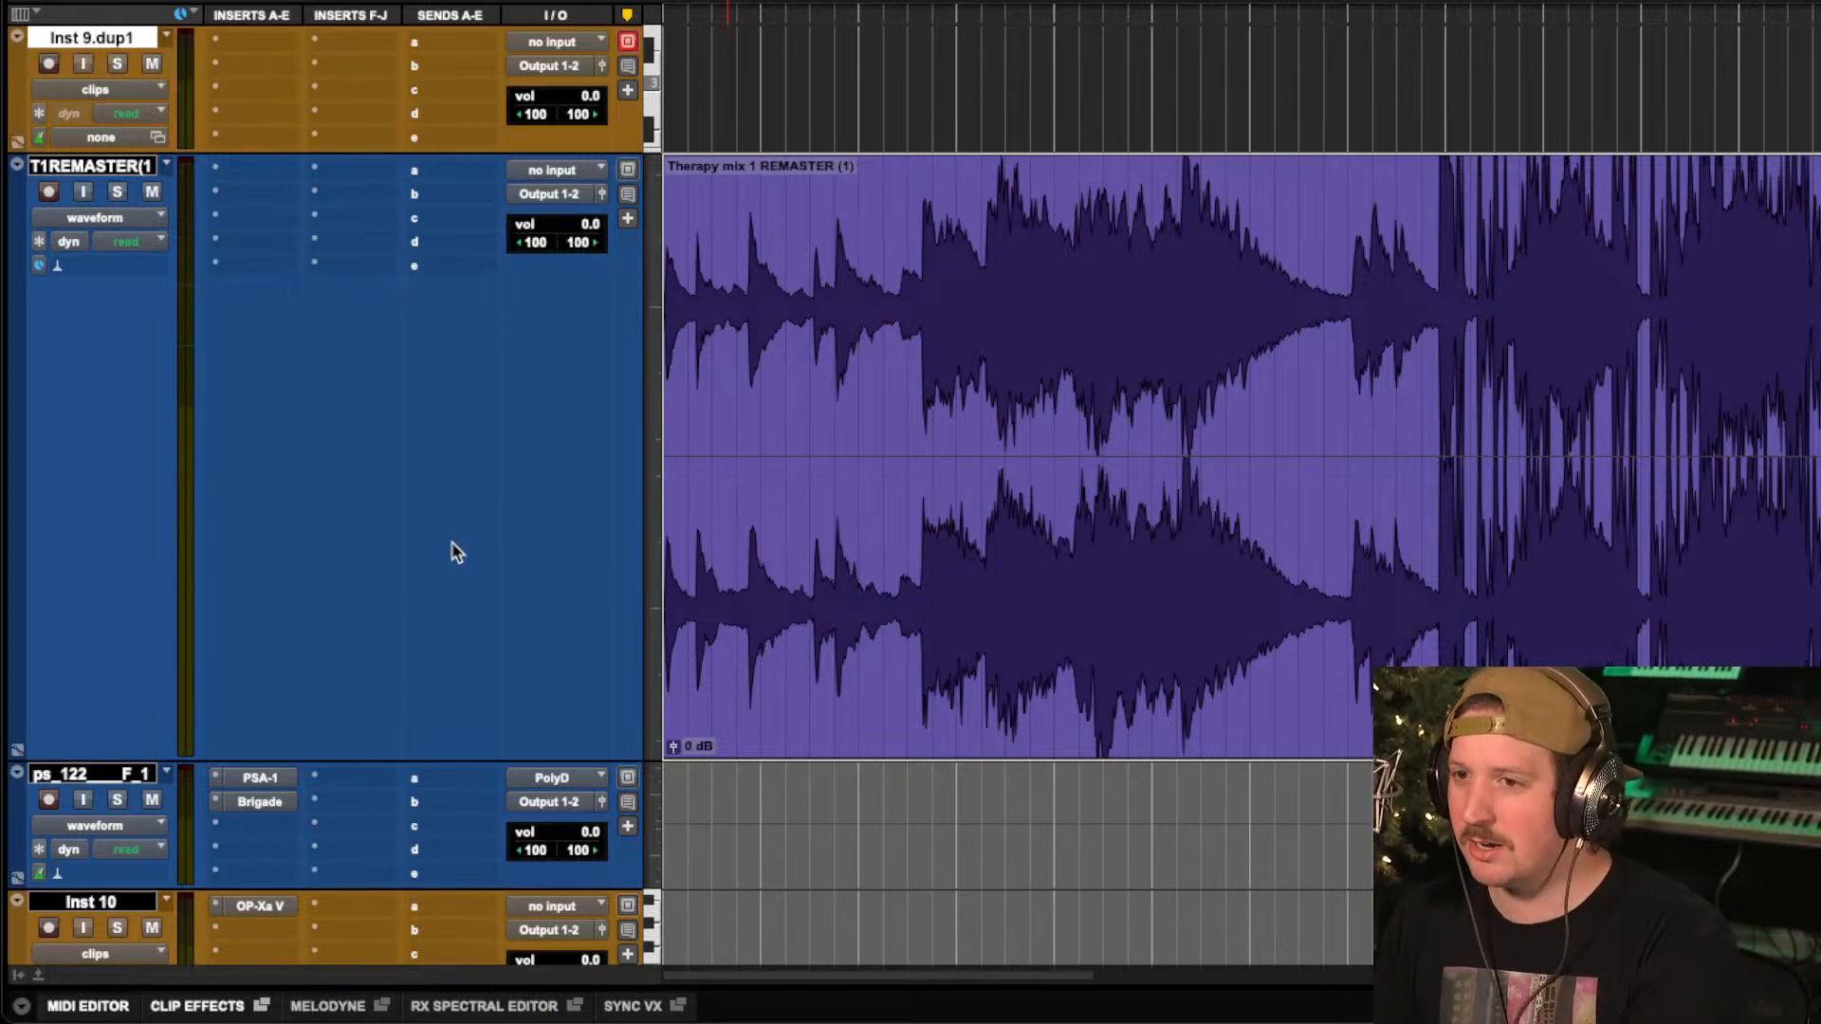
key("space")
key("shift+s")
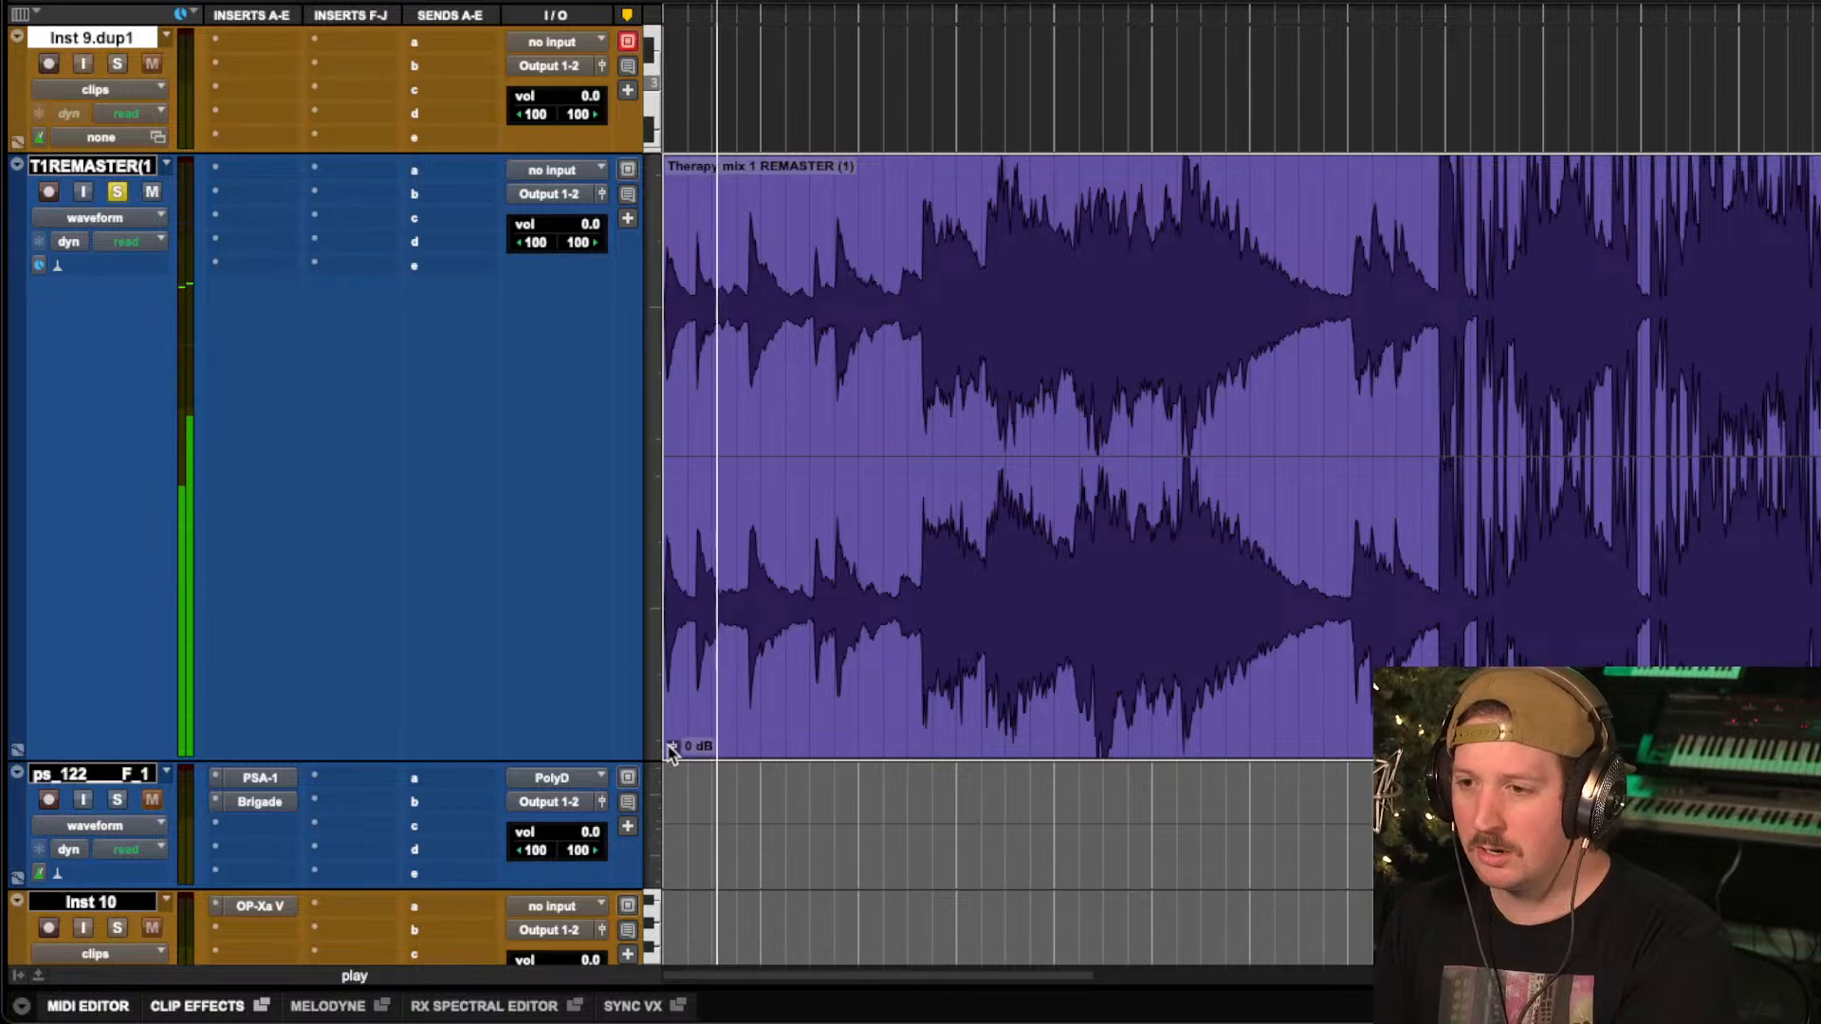
left_click_drag(673, 746, 671, 756)
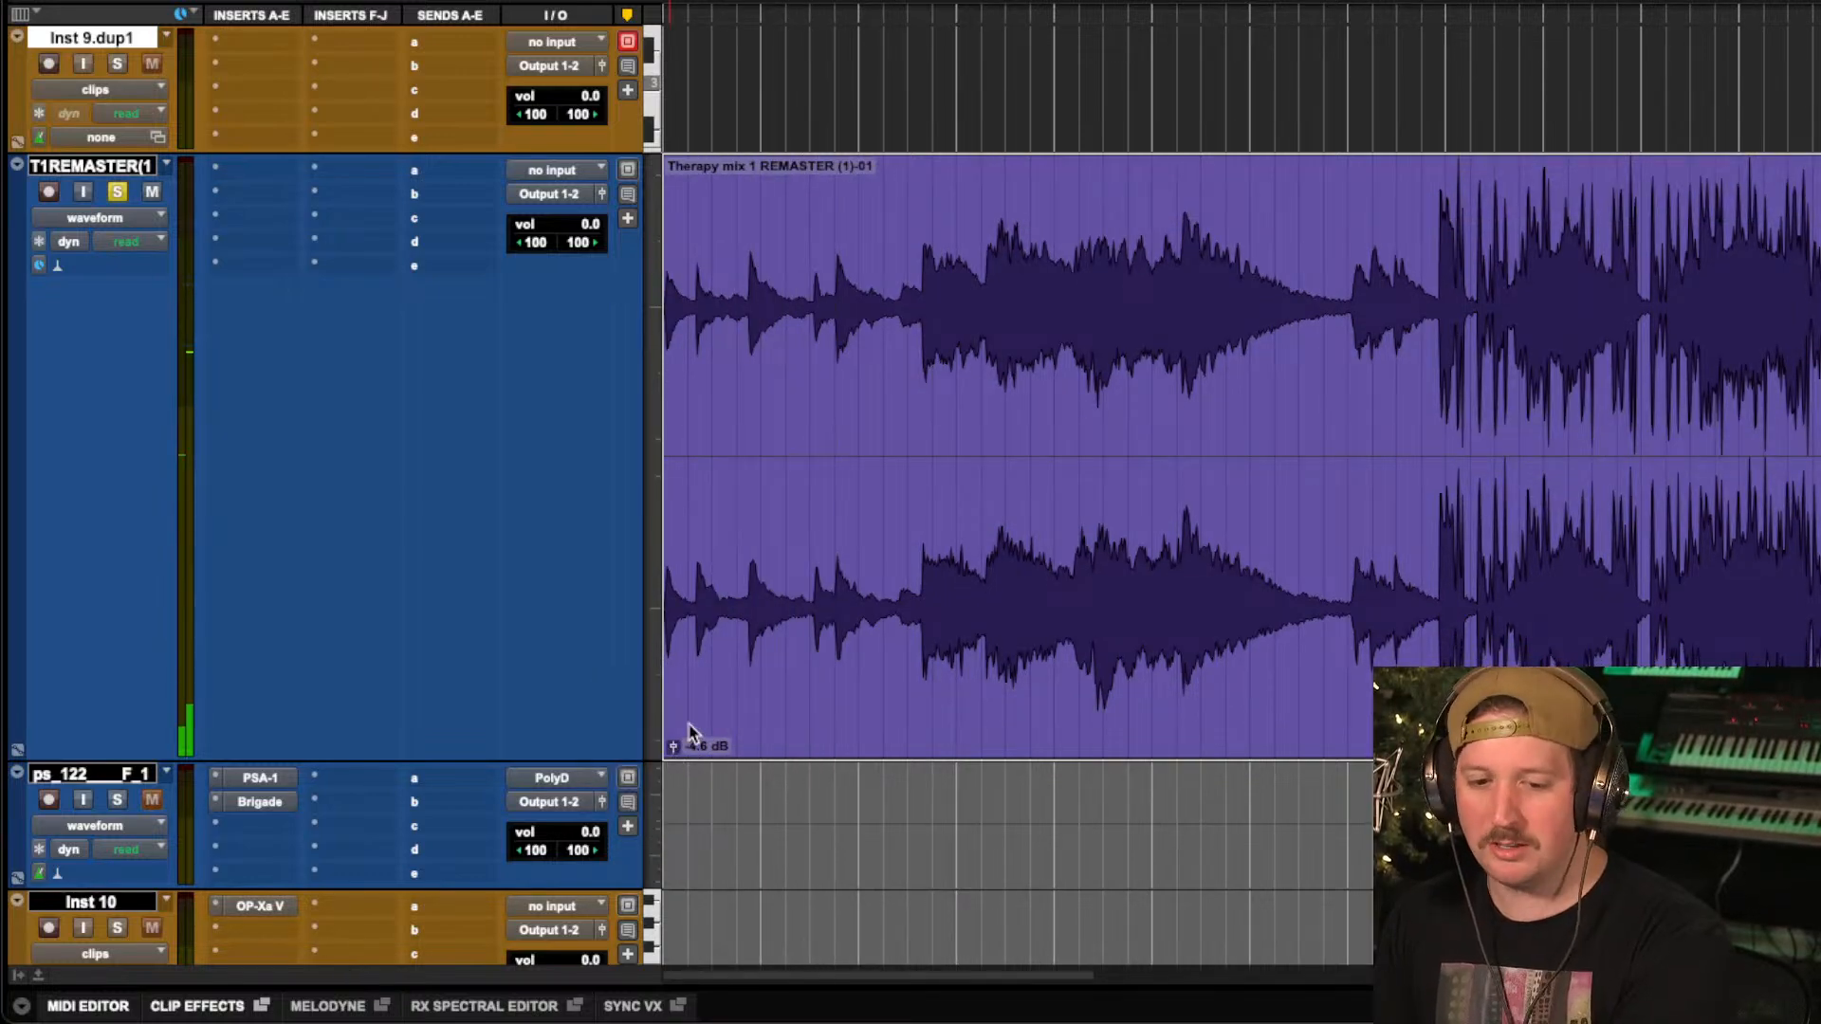
key("space")
Insert the stereo FabFilter Pro-Q 3 equalizer in slot b of the remaster track.
left_click(265, 201)
mouse_move(270, 196)
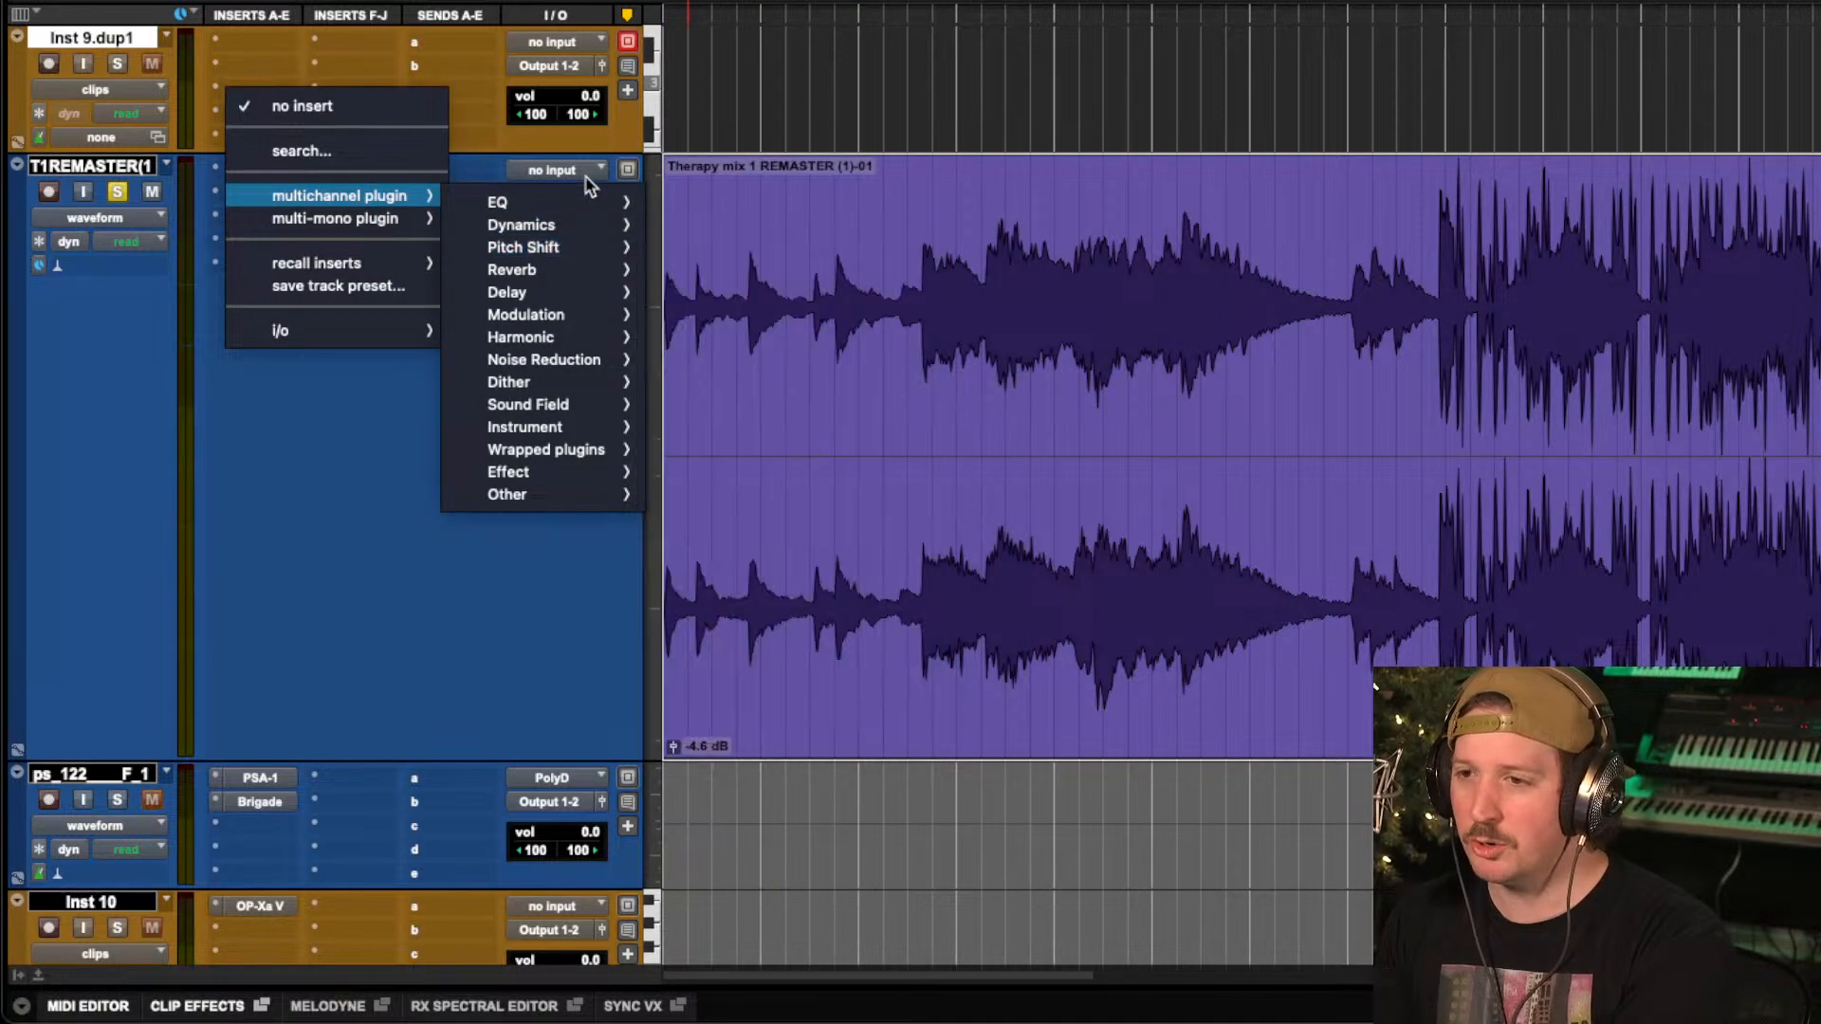
mouse_move(607, 201)
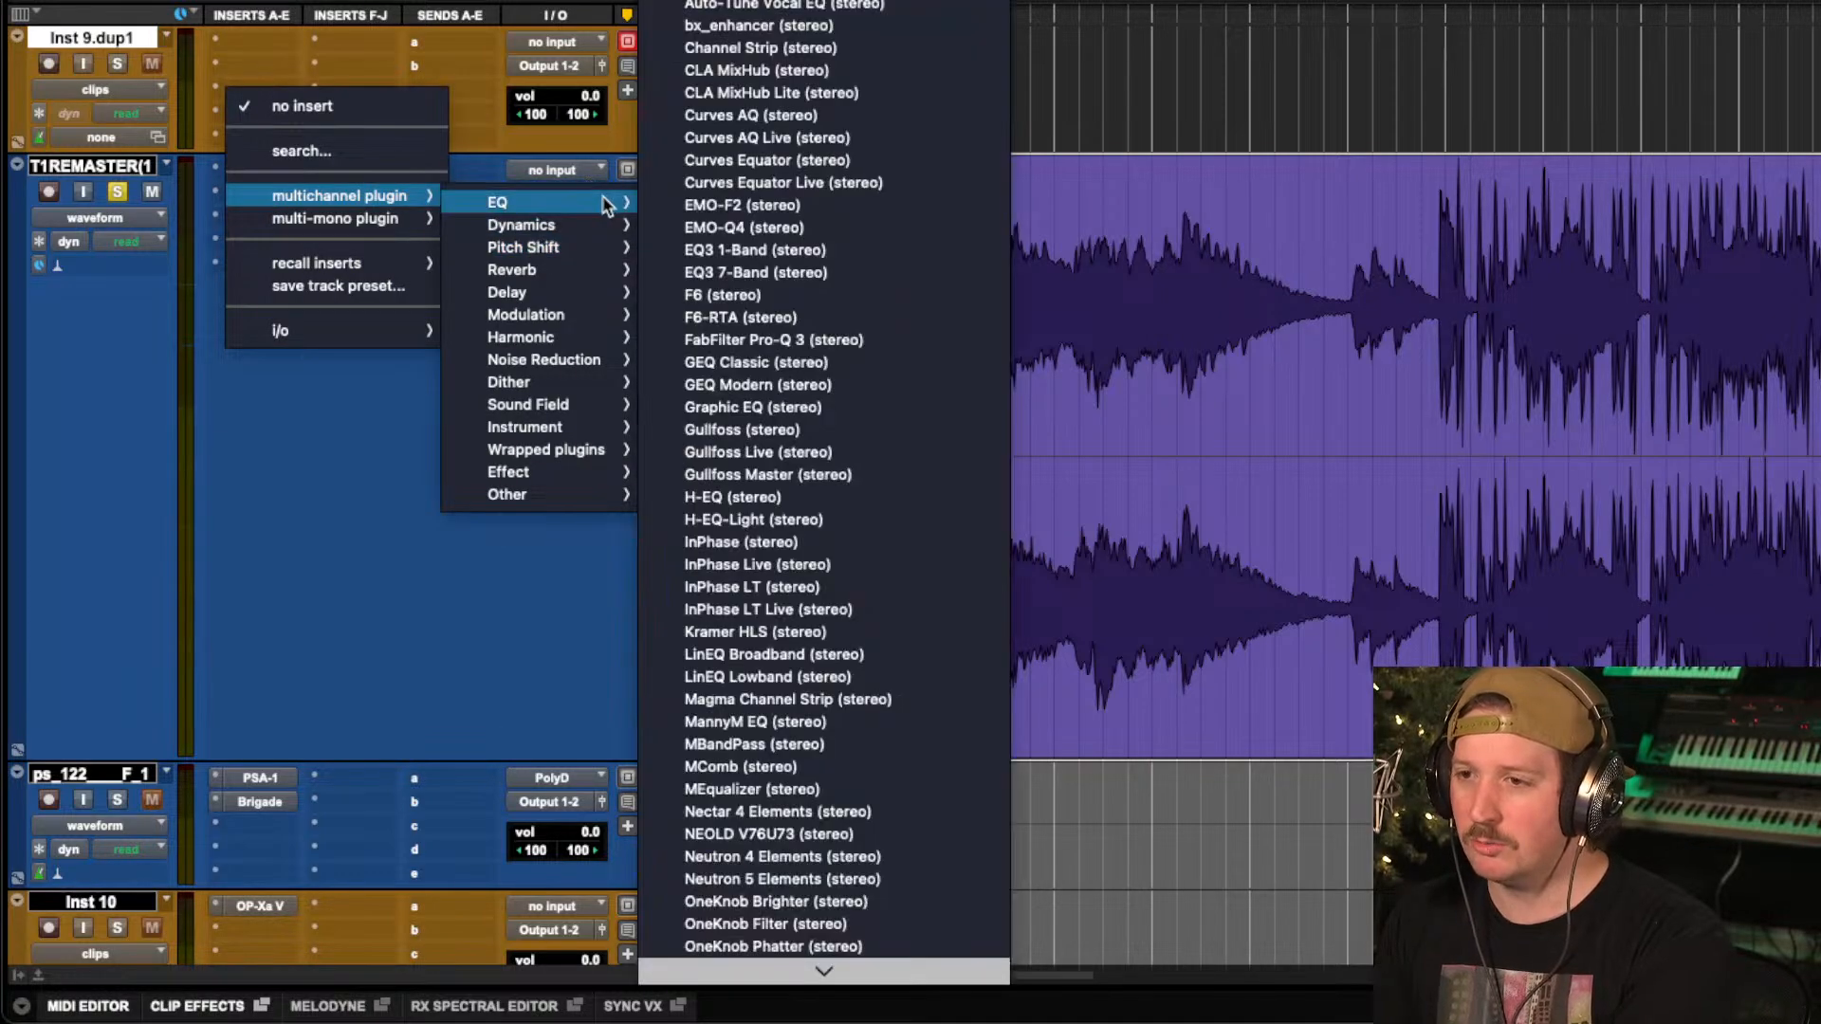
left_click(754, 339)
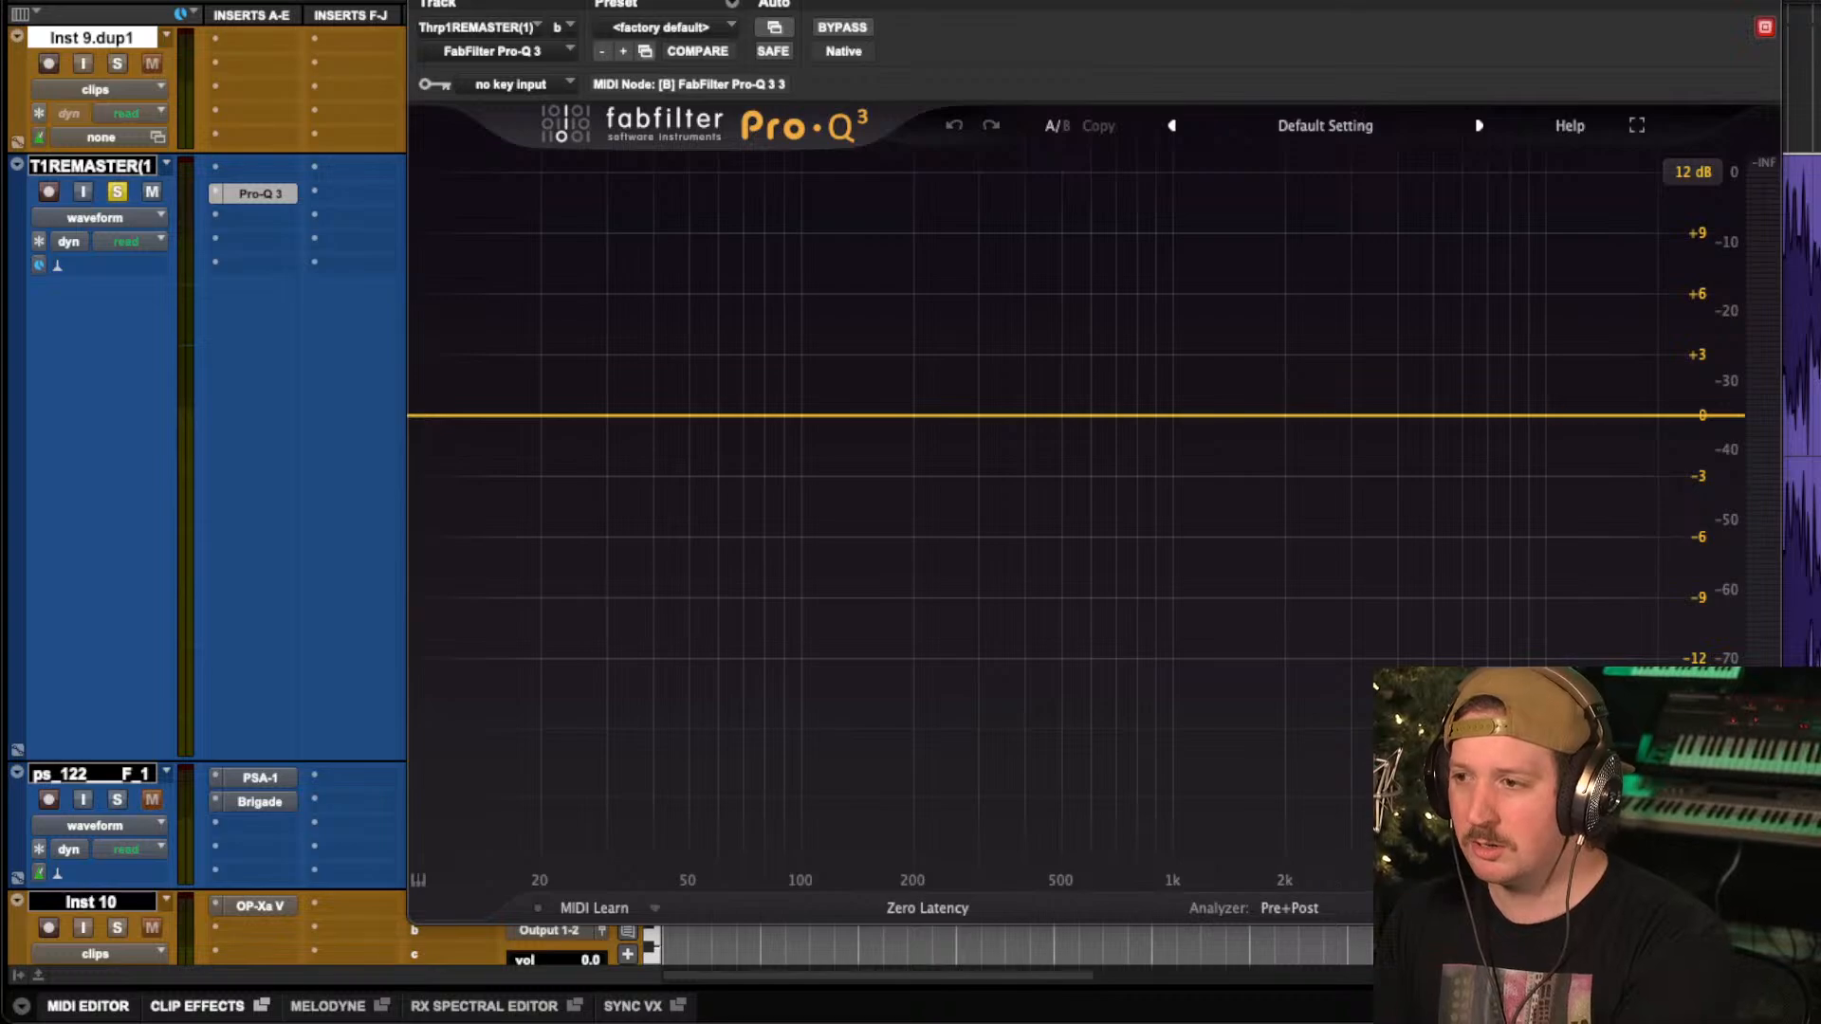
Play the remaster through the equalizer and lower its clip gain to -7.5 dB.
key("space")
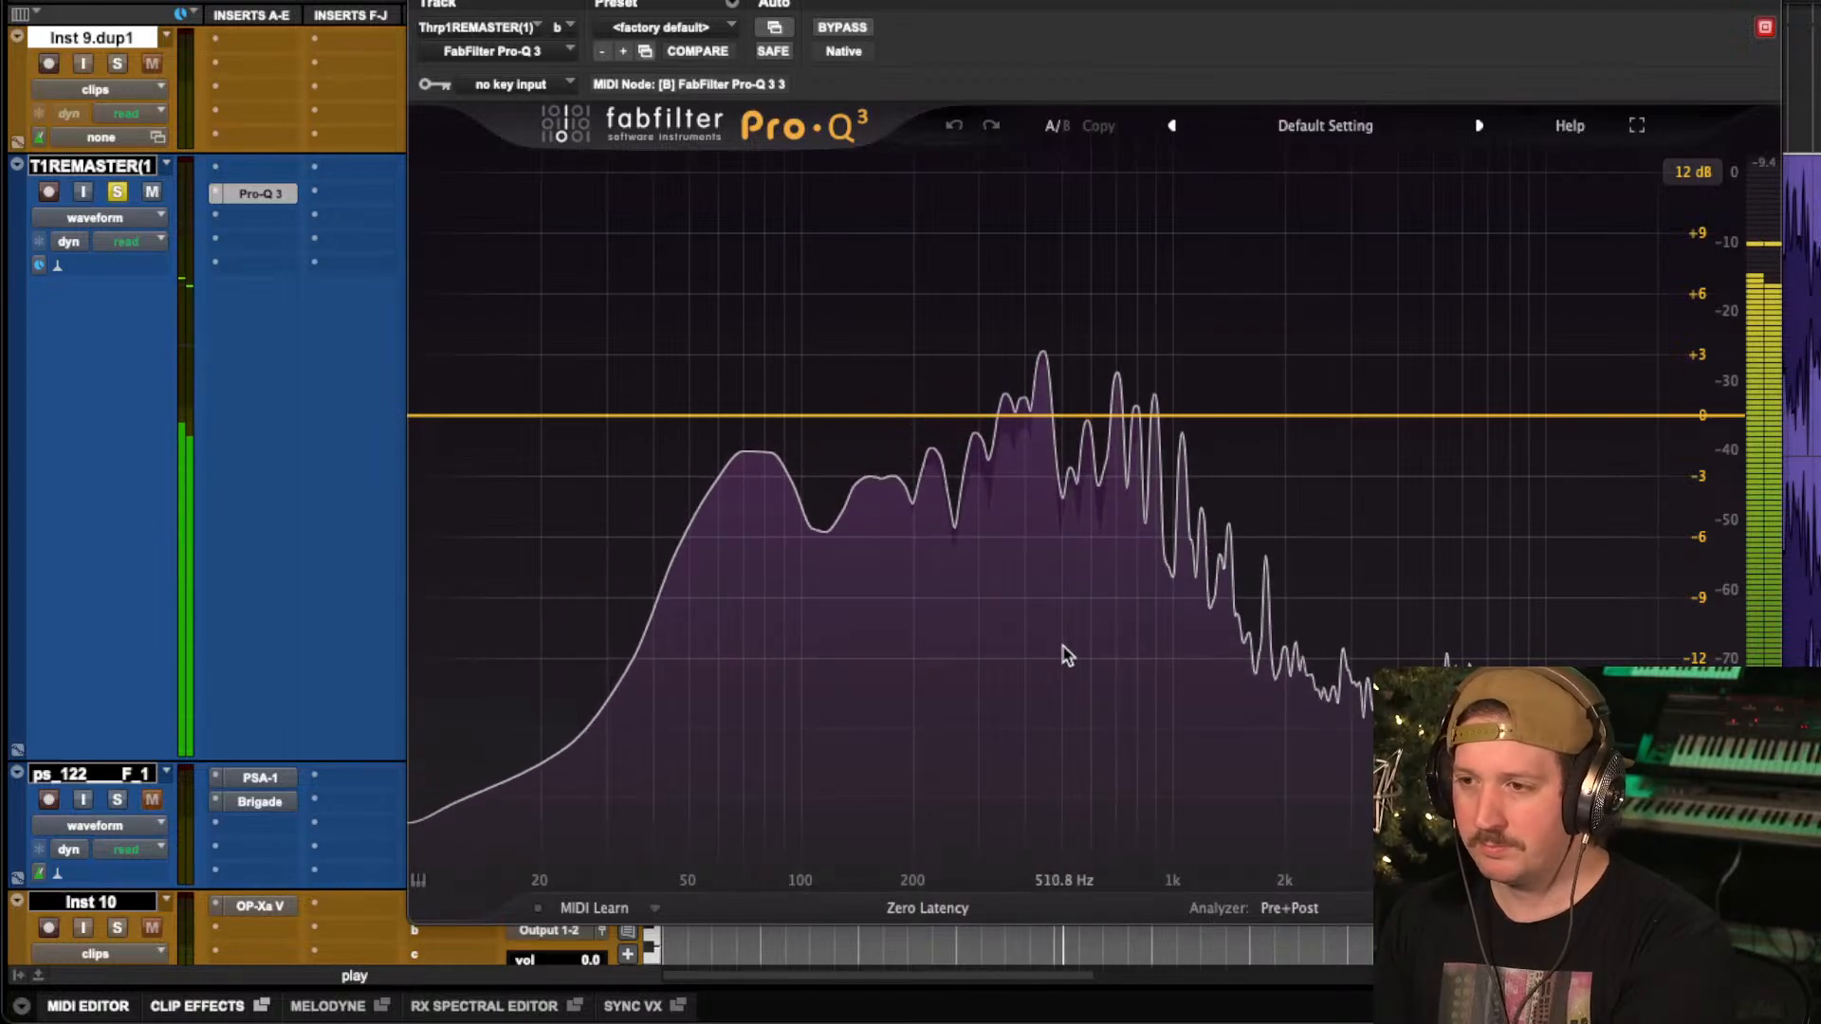
mouse_move(1044, 681)
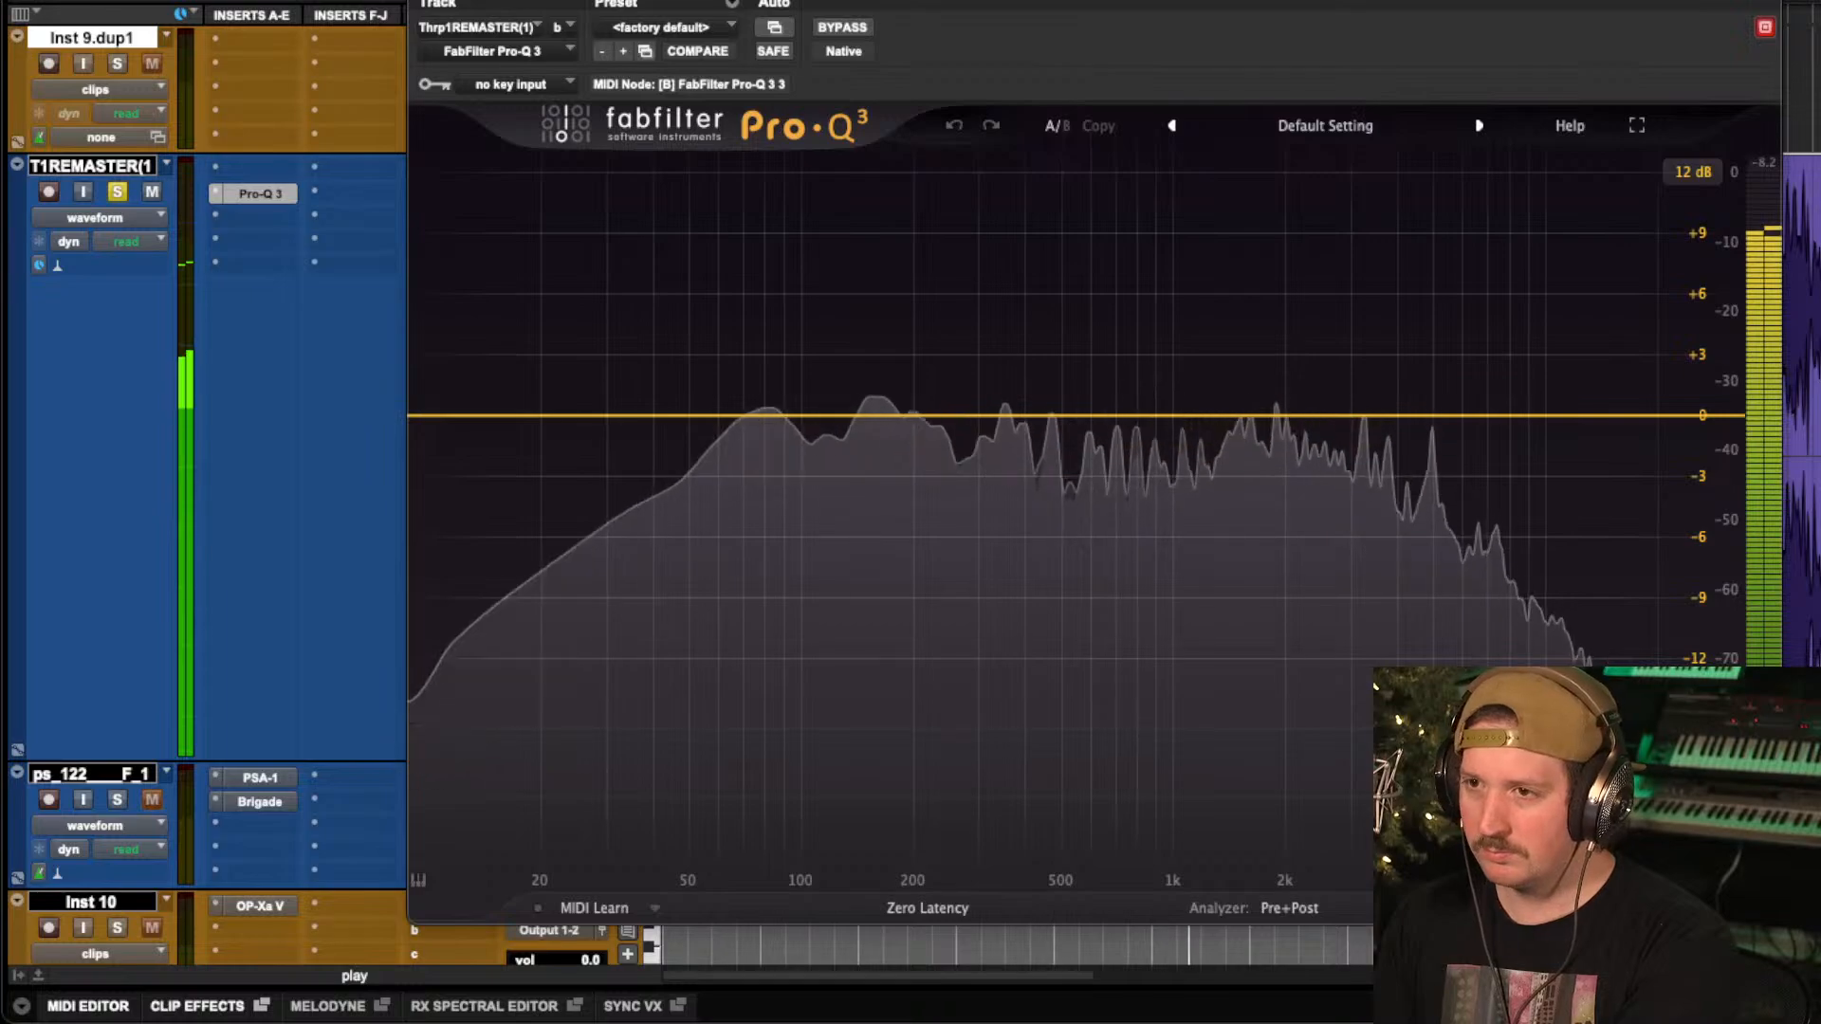
left_click_drag(661, 2, 1027, 5)
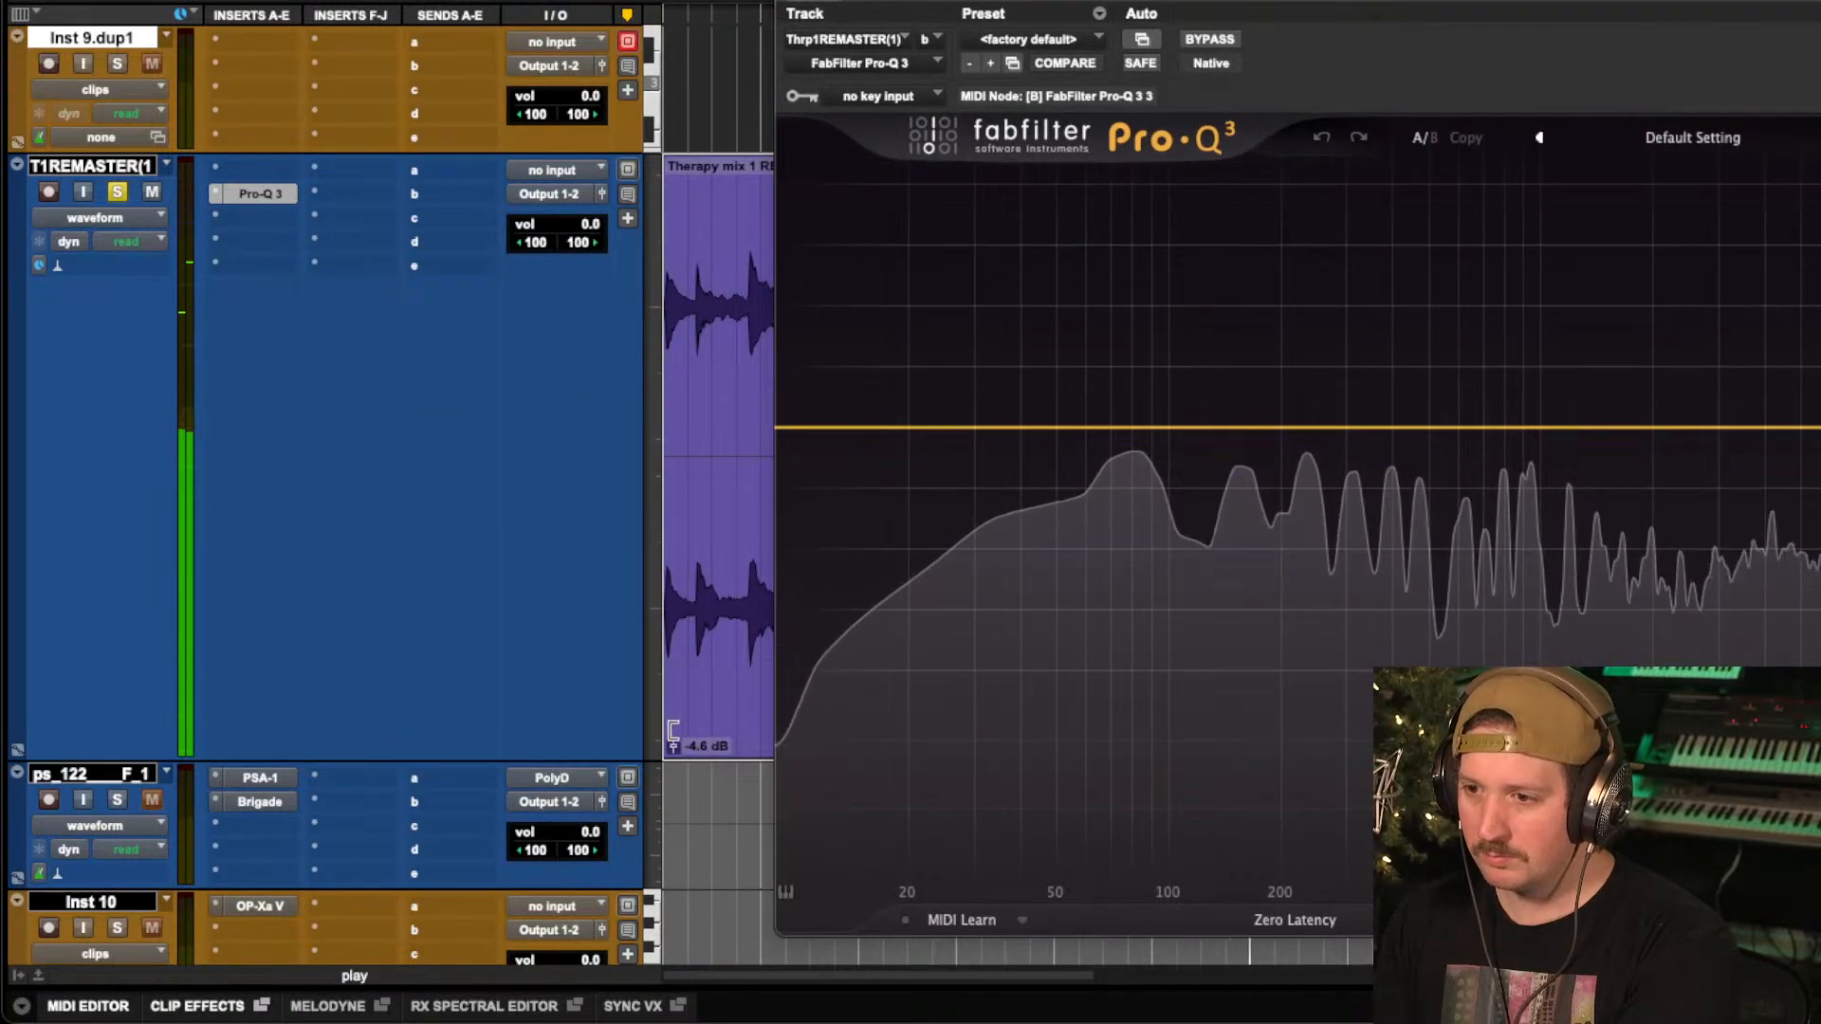
left_click_drag(675, 752, 675, 768)
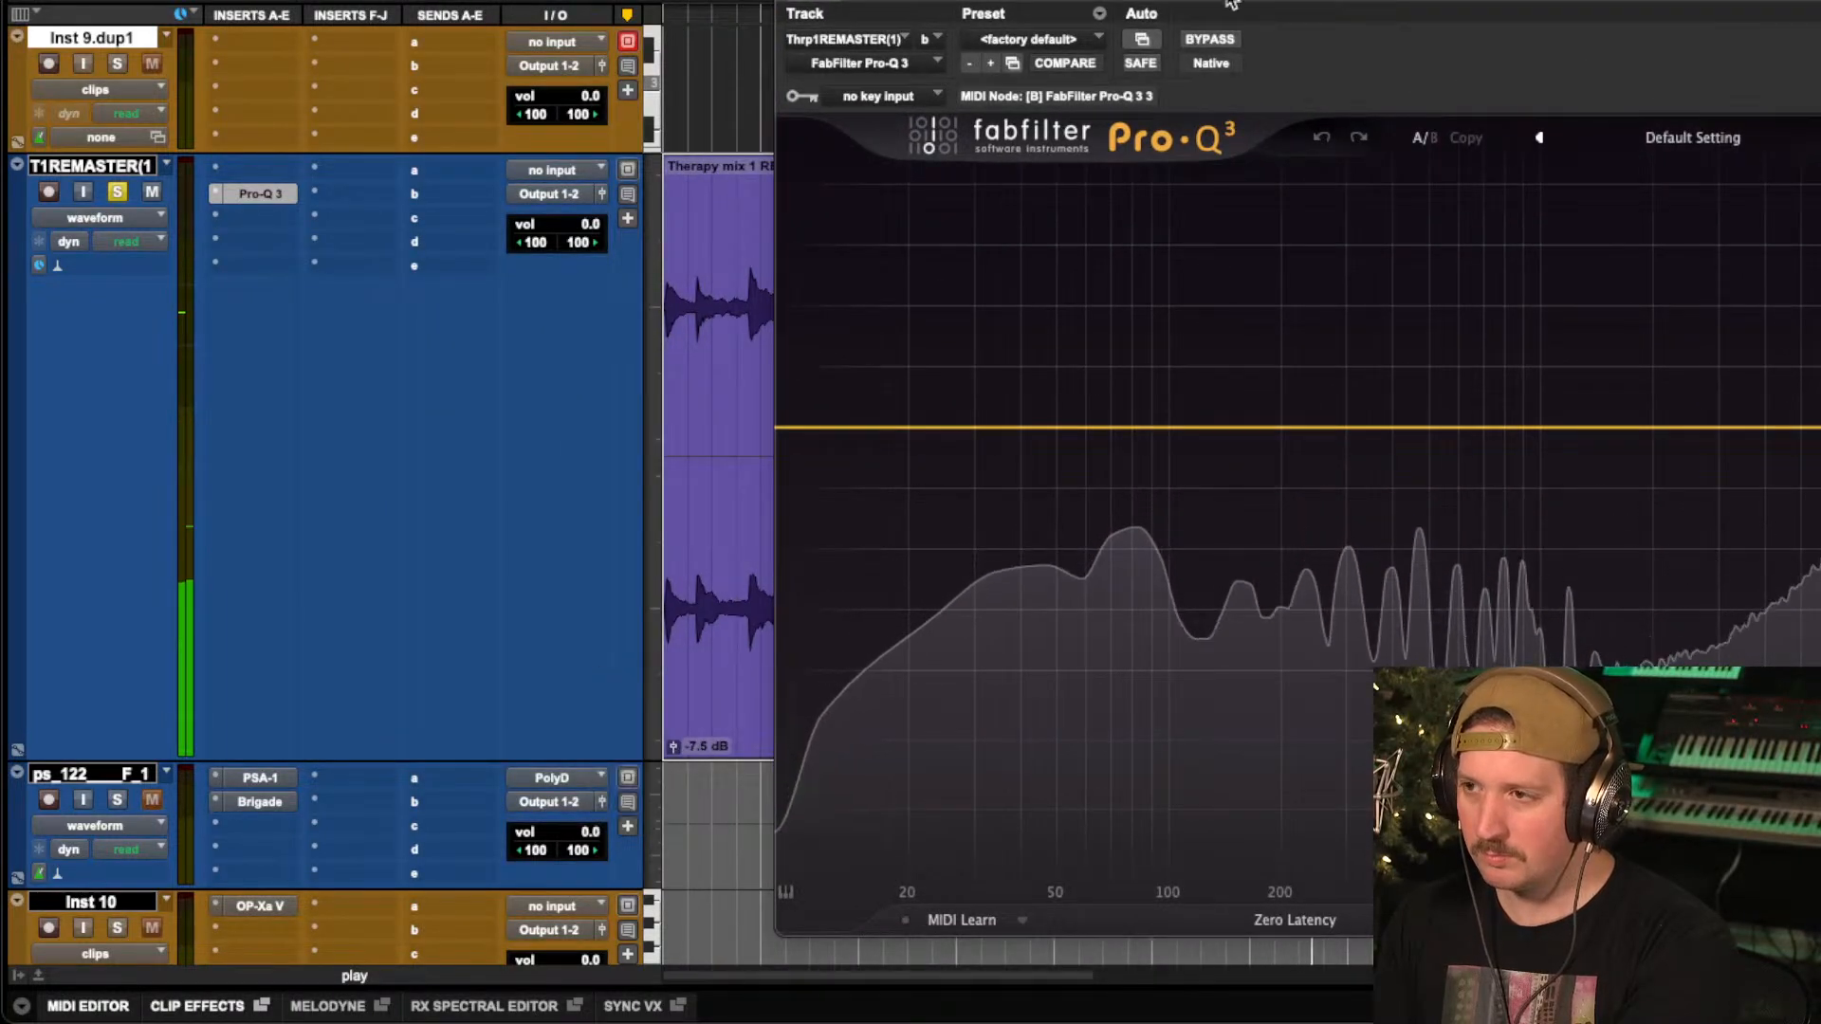
left_click_drag(1305, 2, 1007, 0)
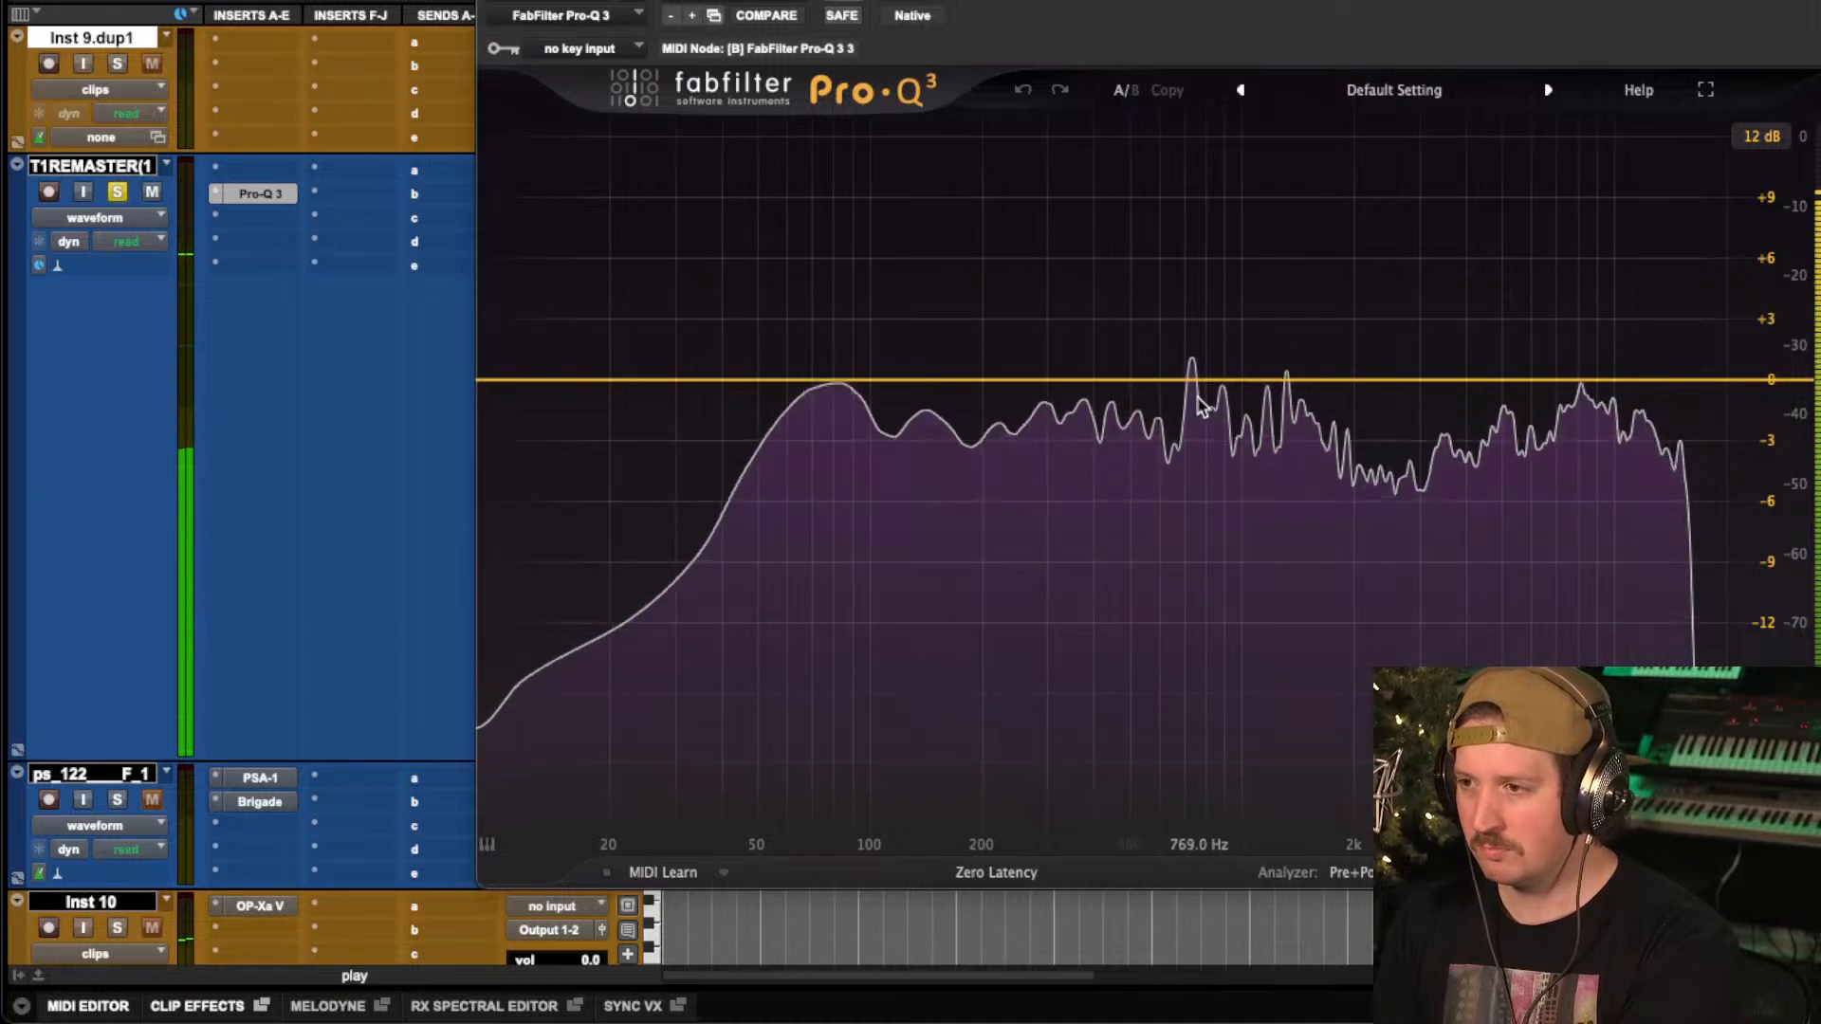
Add a bell band boosting about 5 dB near 400 Hz during playback and compare it against the bypassed EQ.
mouse_move(1176, 398)
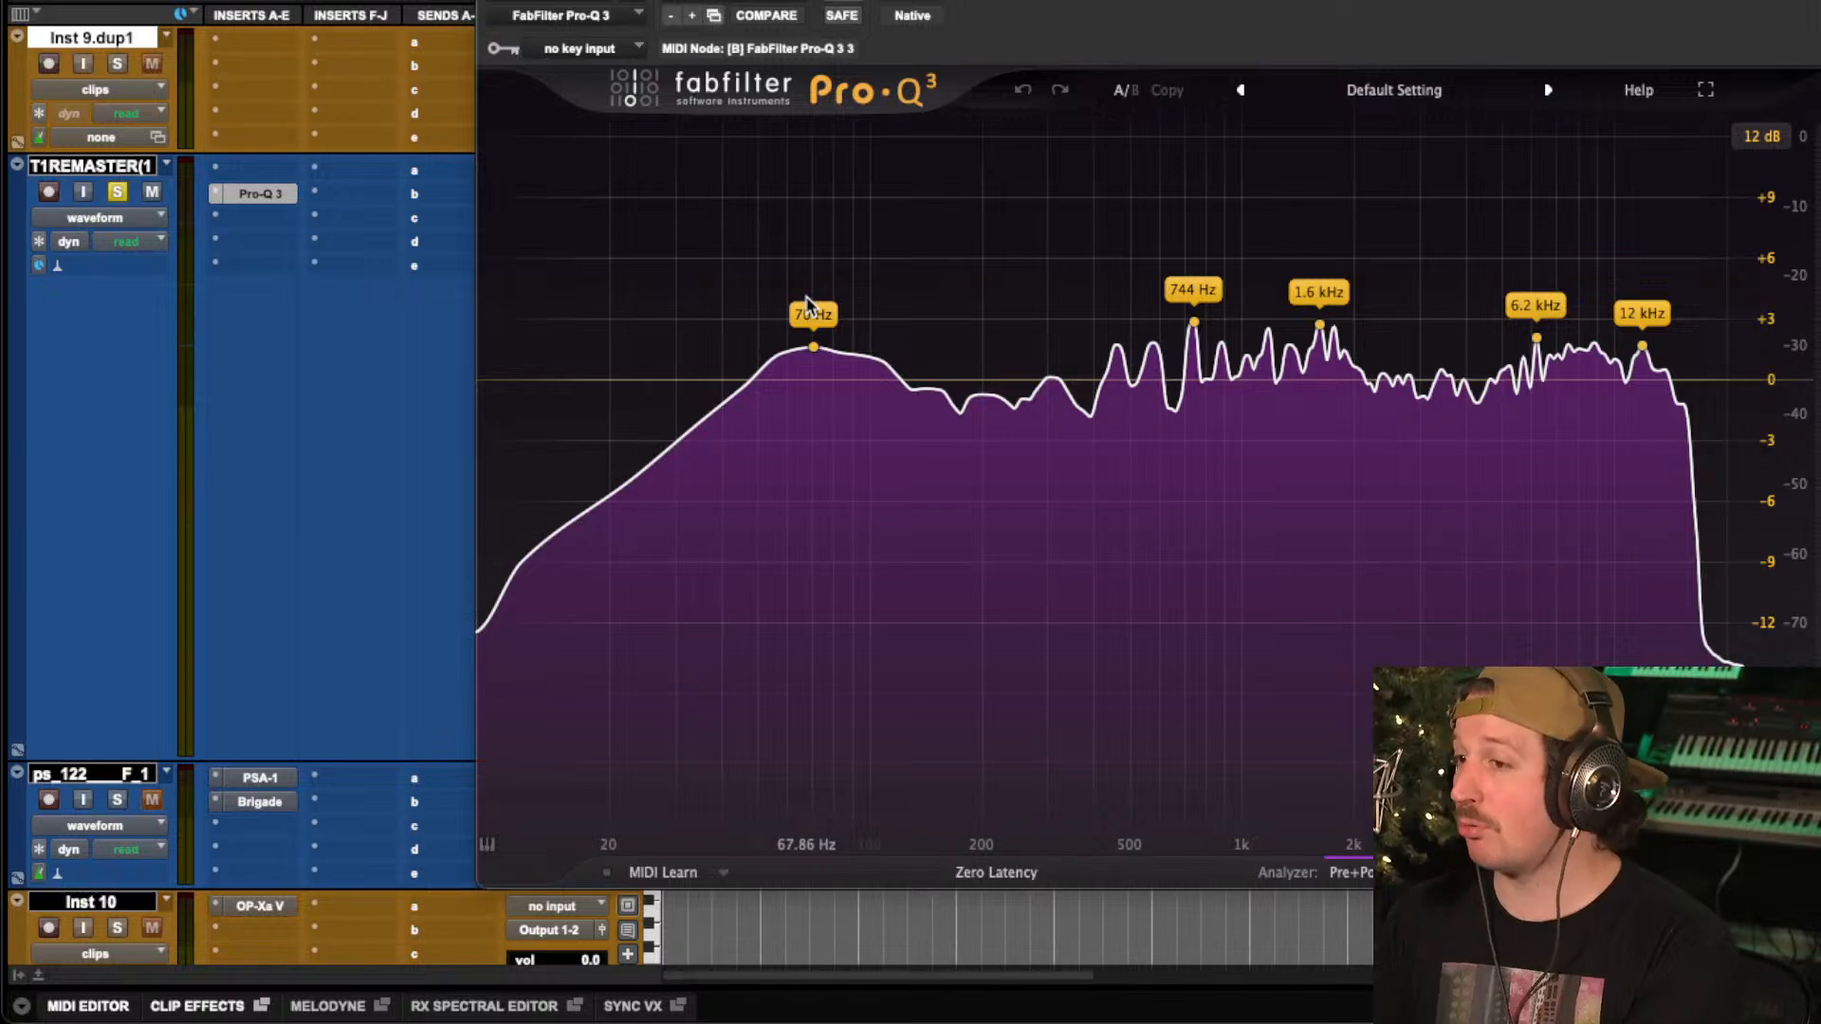
key("space")
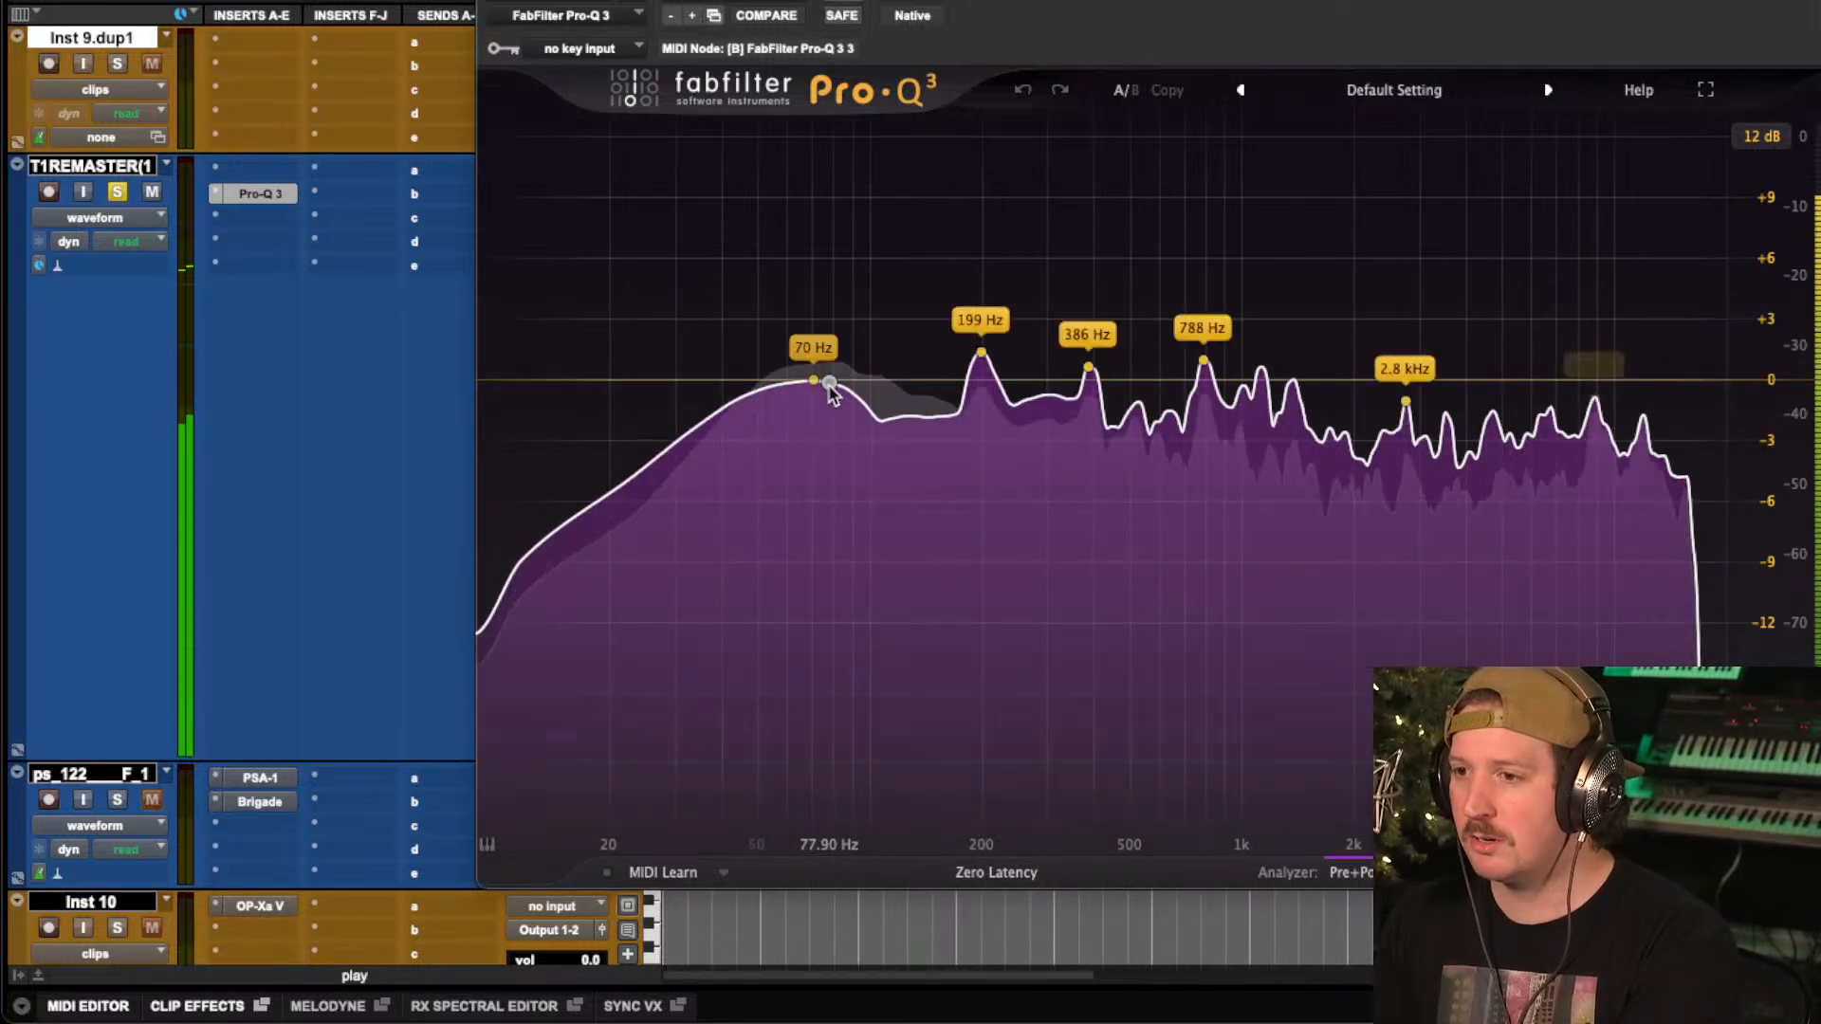
key("space")
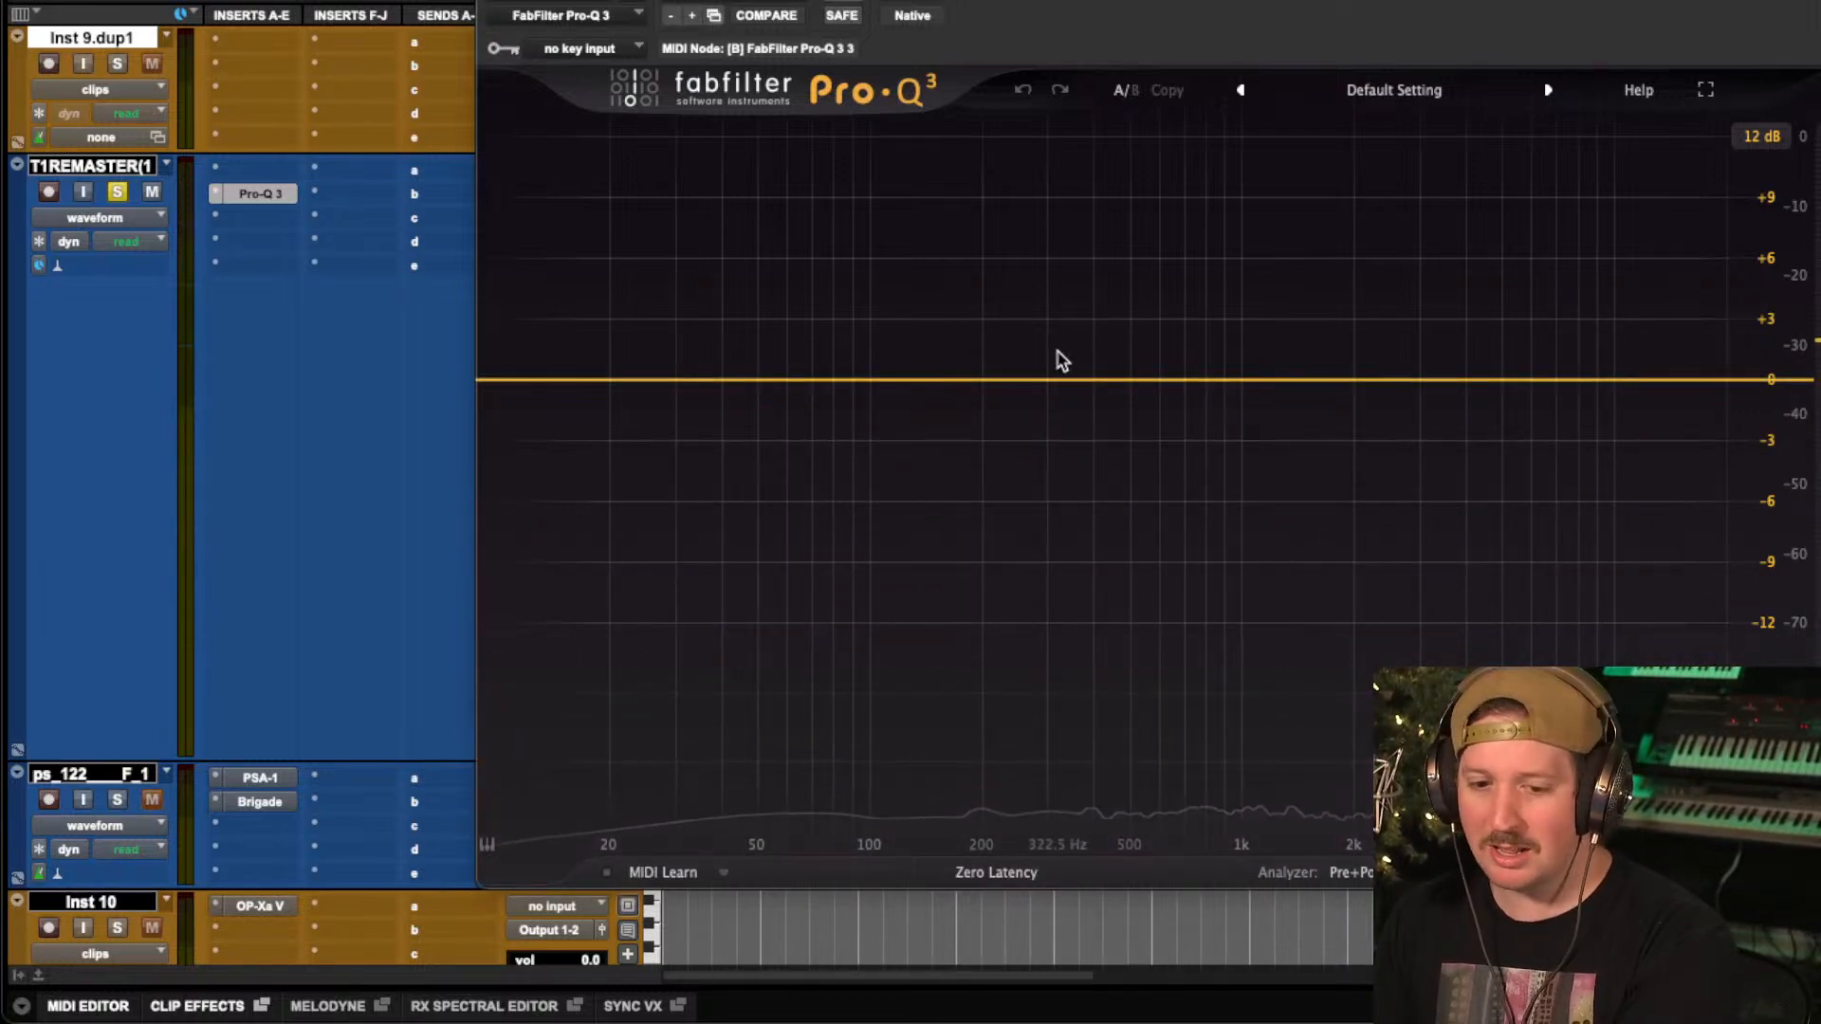
key("space")
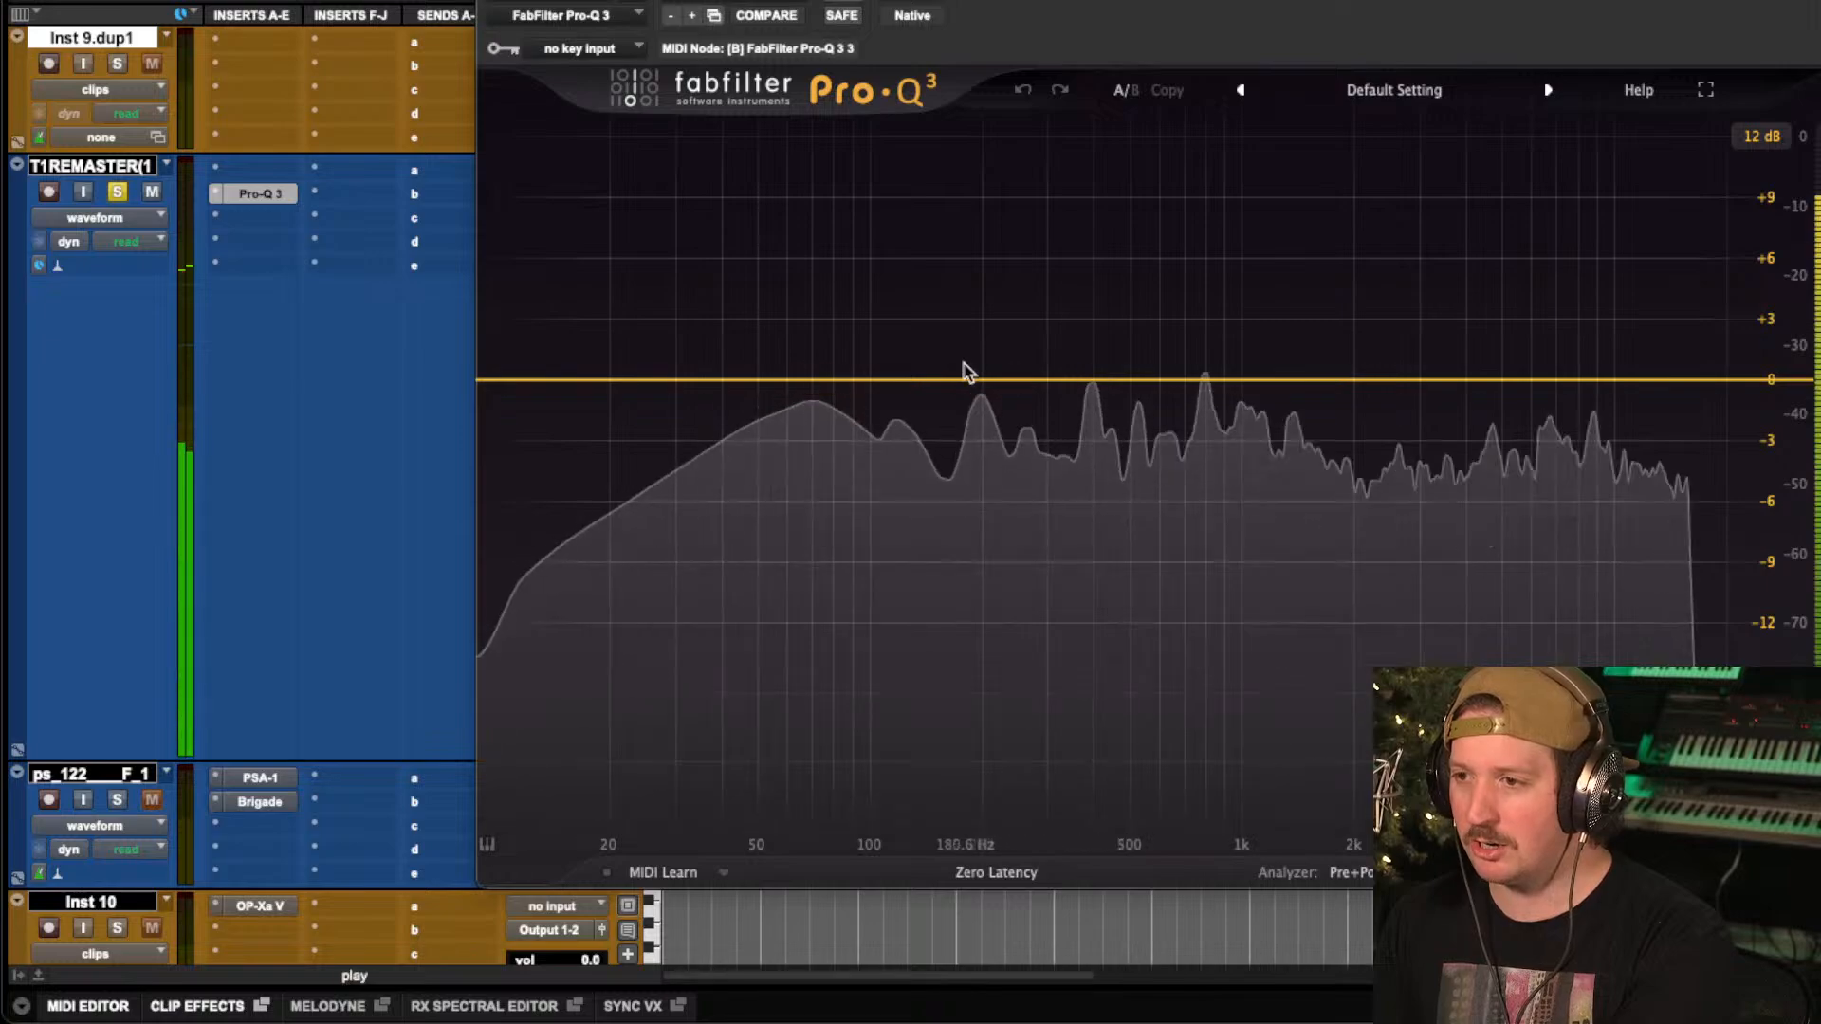
left_click_drag(1012, 381, 1069, 259)
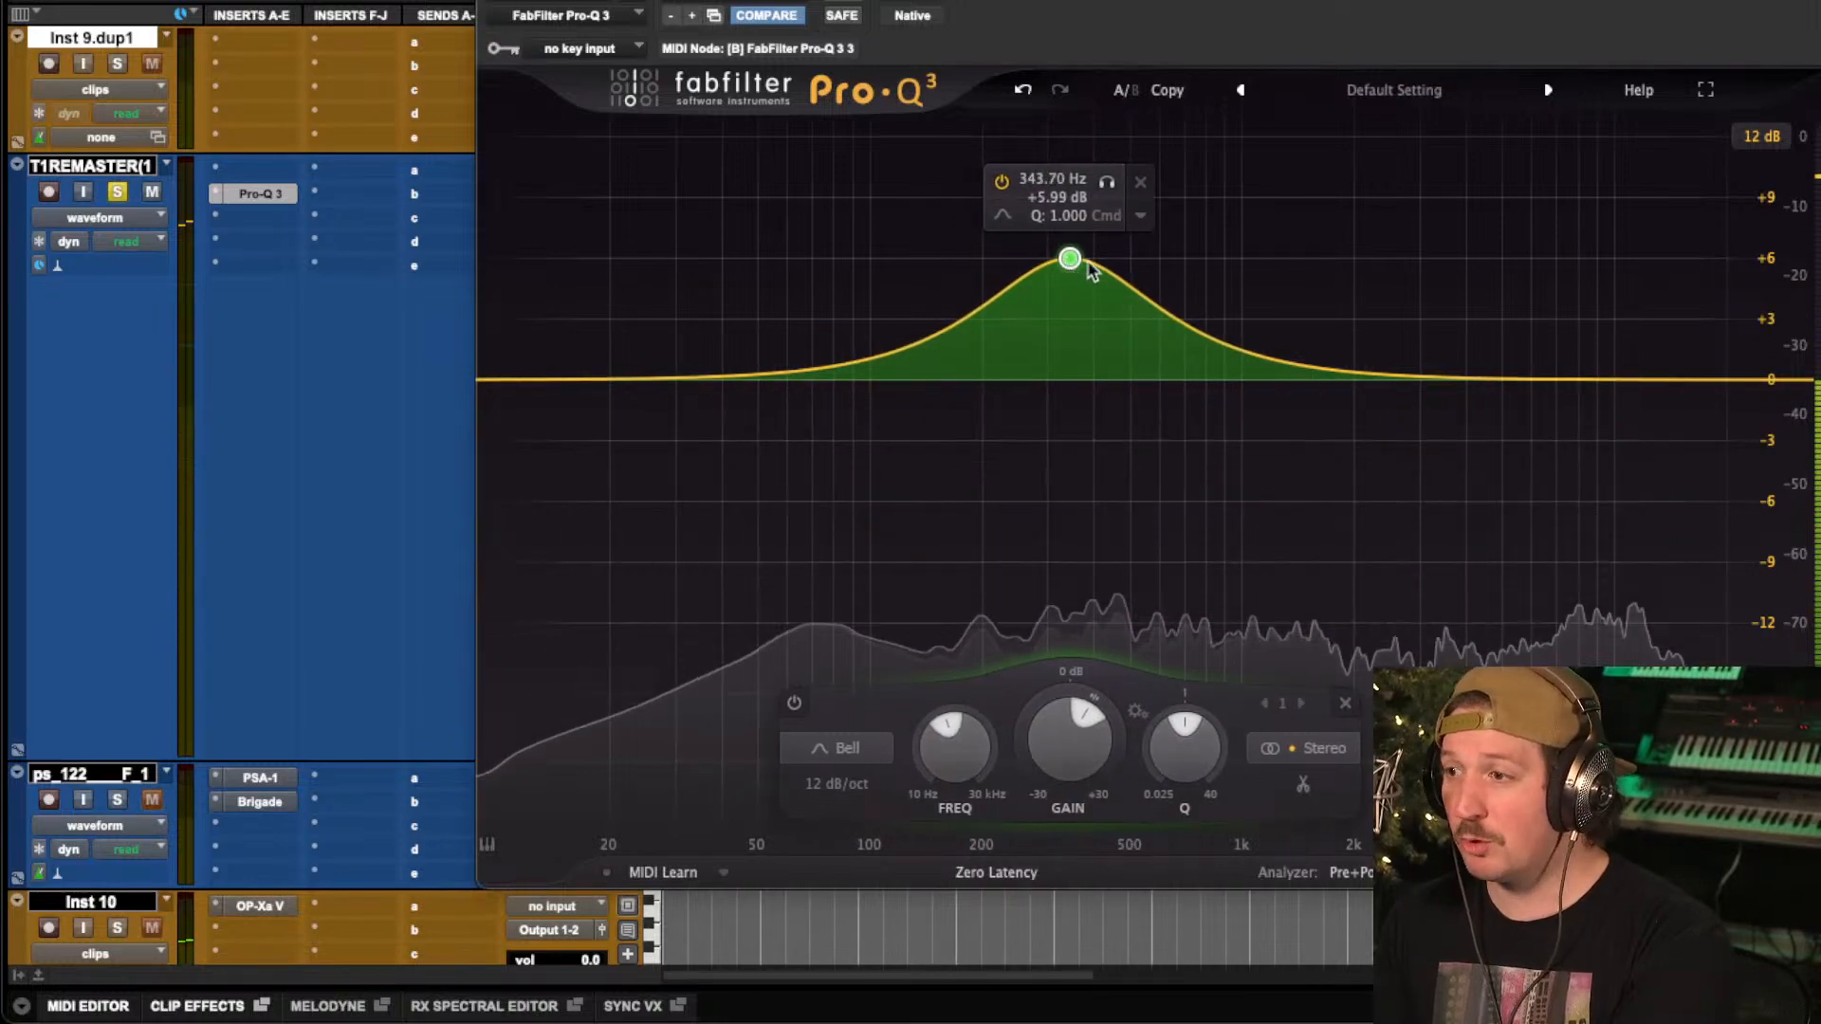
key("space")
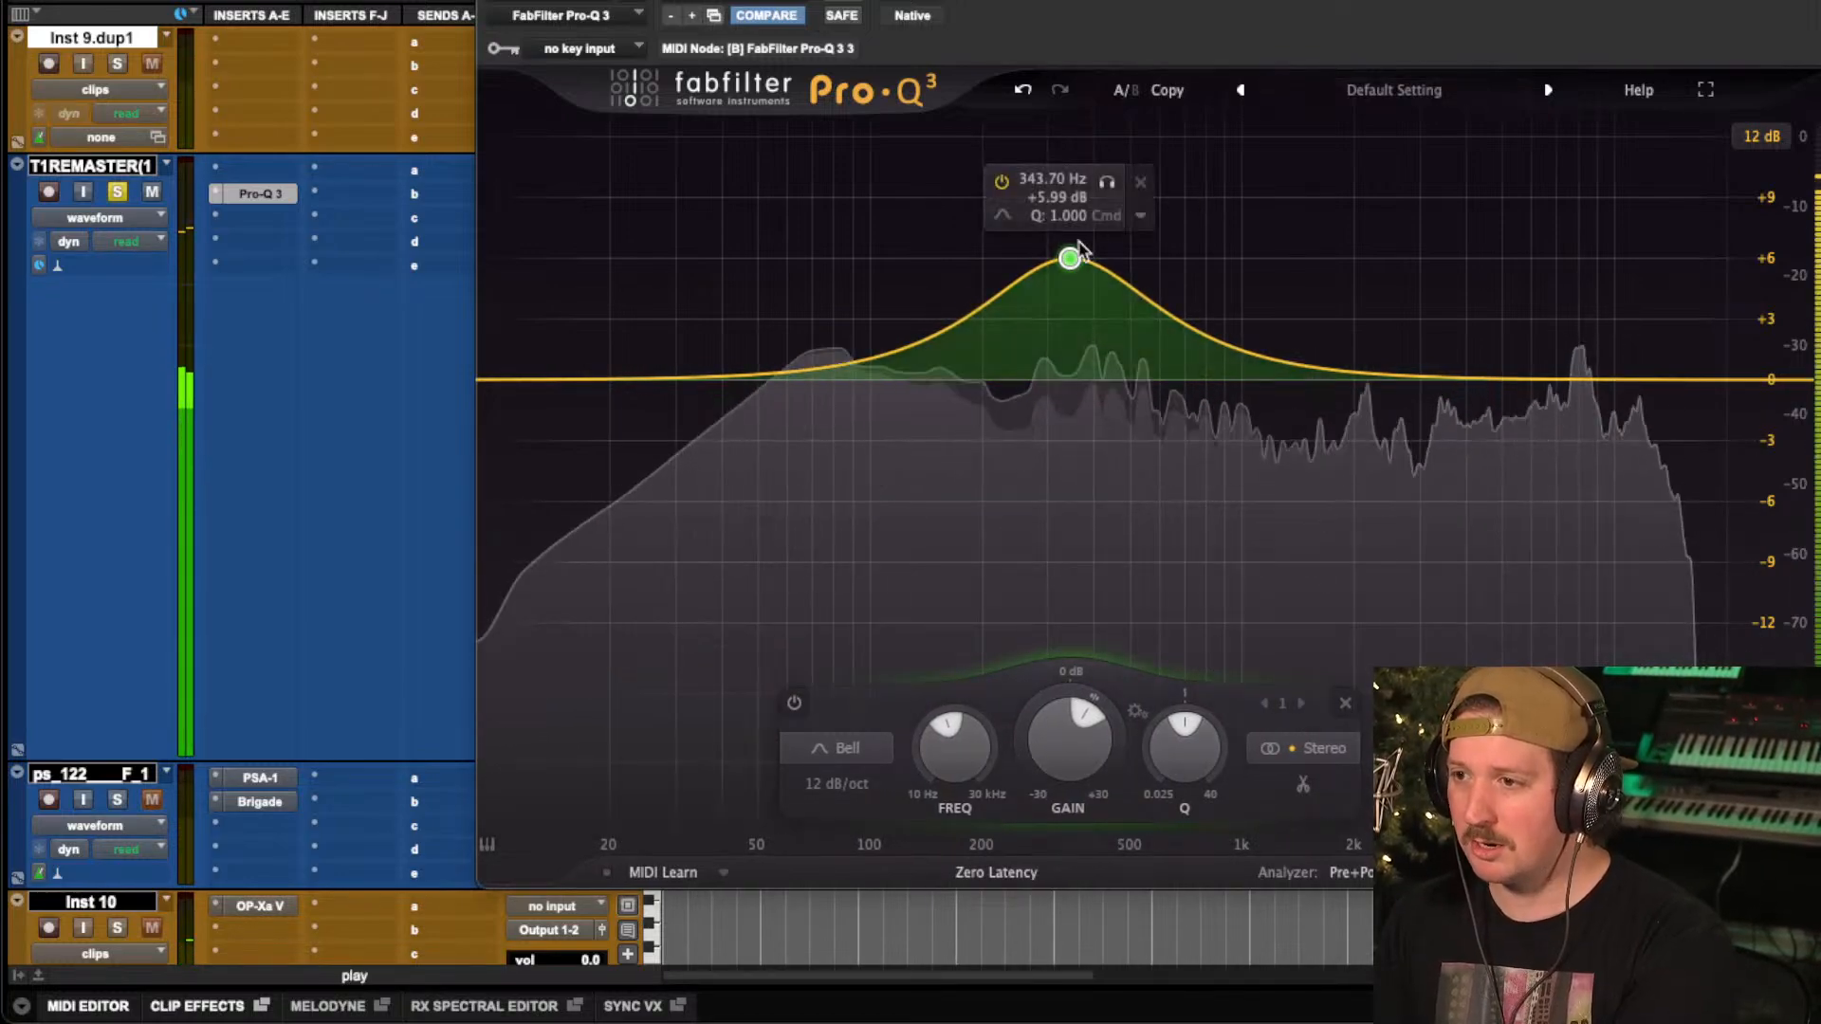
mouse_move(1073, 255)
left_mouse_down()
mouse_move(1107, 258)
mouse_move(1095, 279)
left_mouse_up()
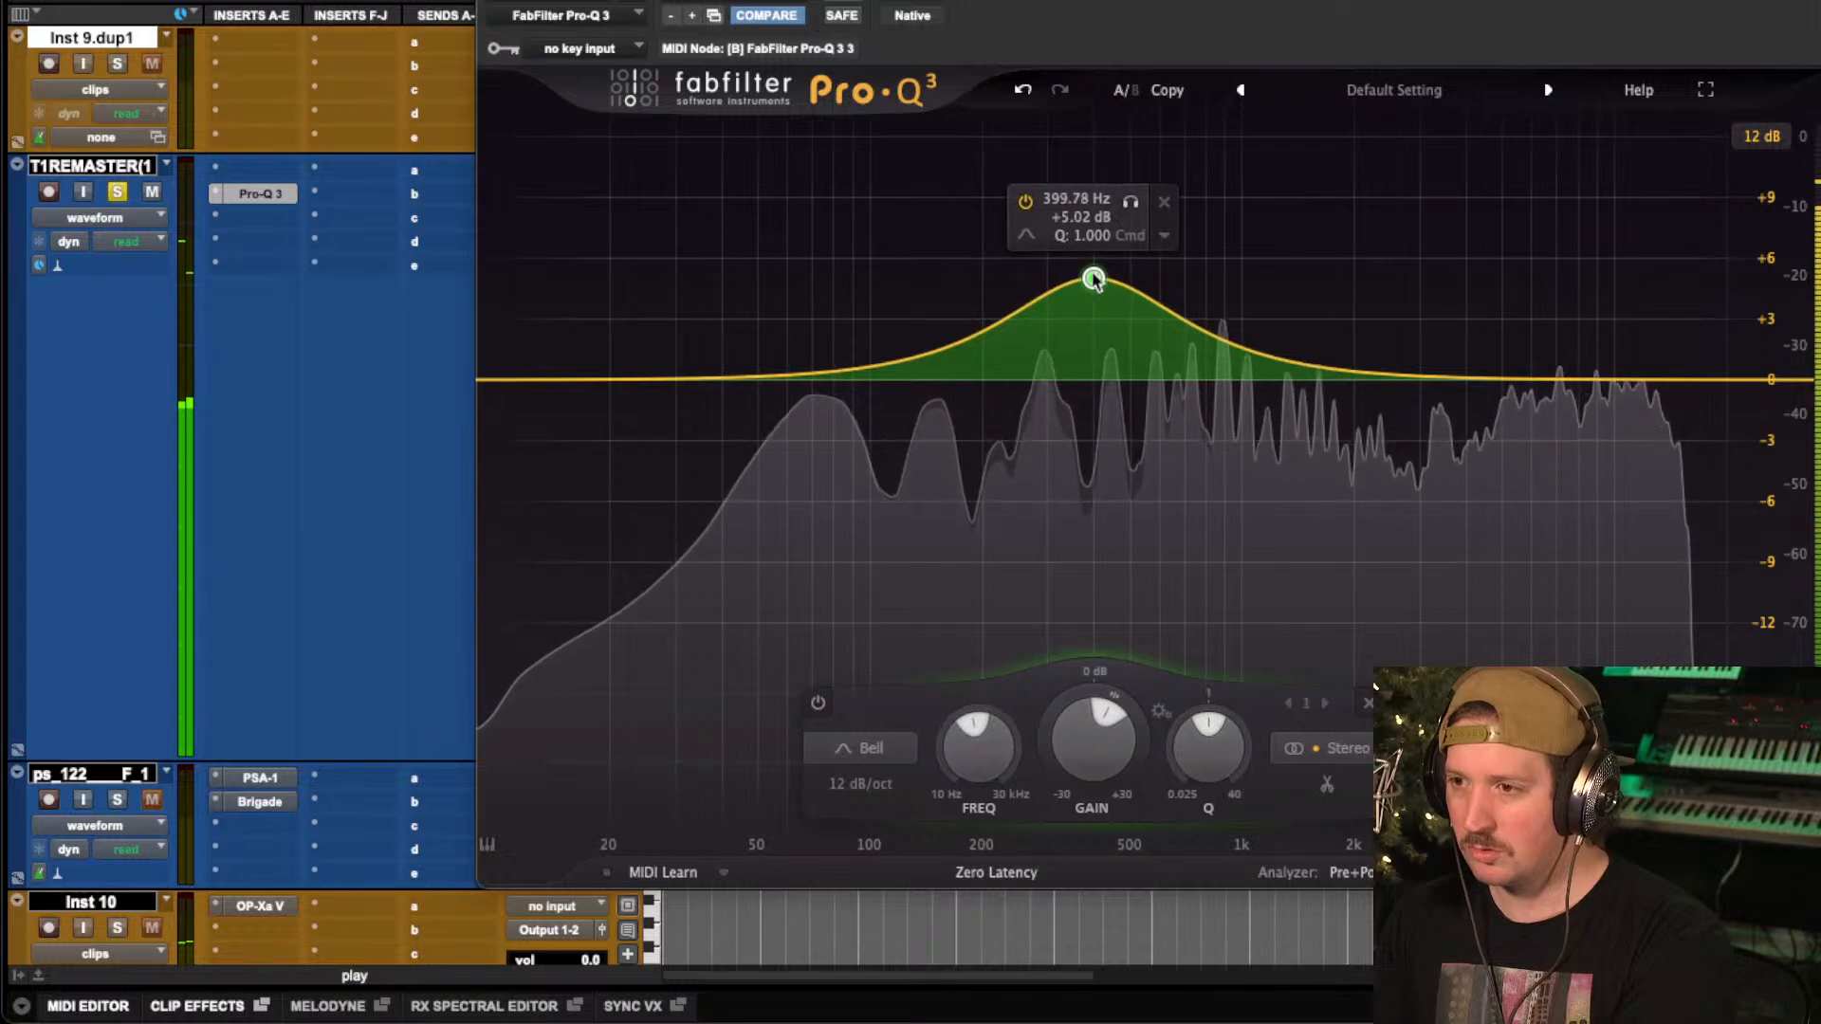
left_click(918, 1)
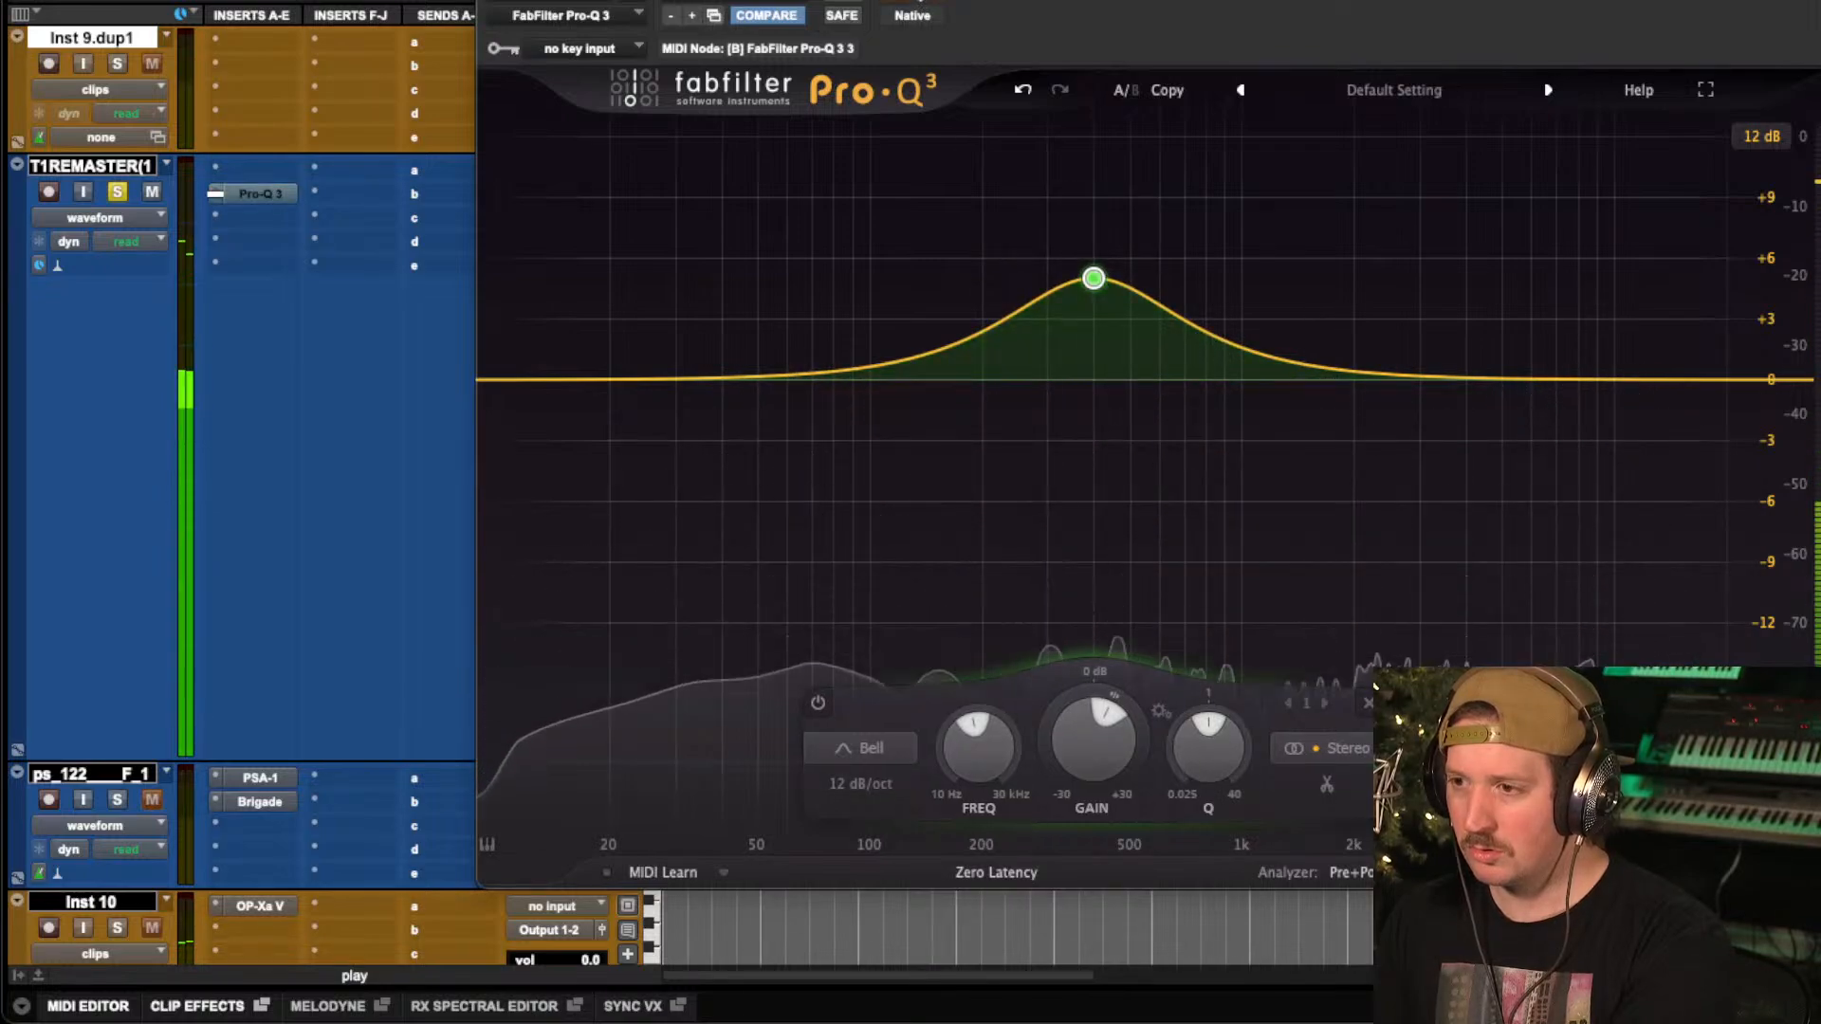
left_click(918, 1)
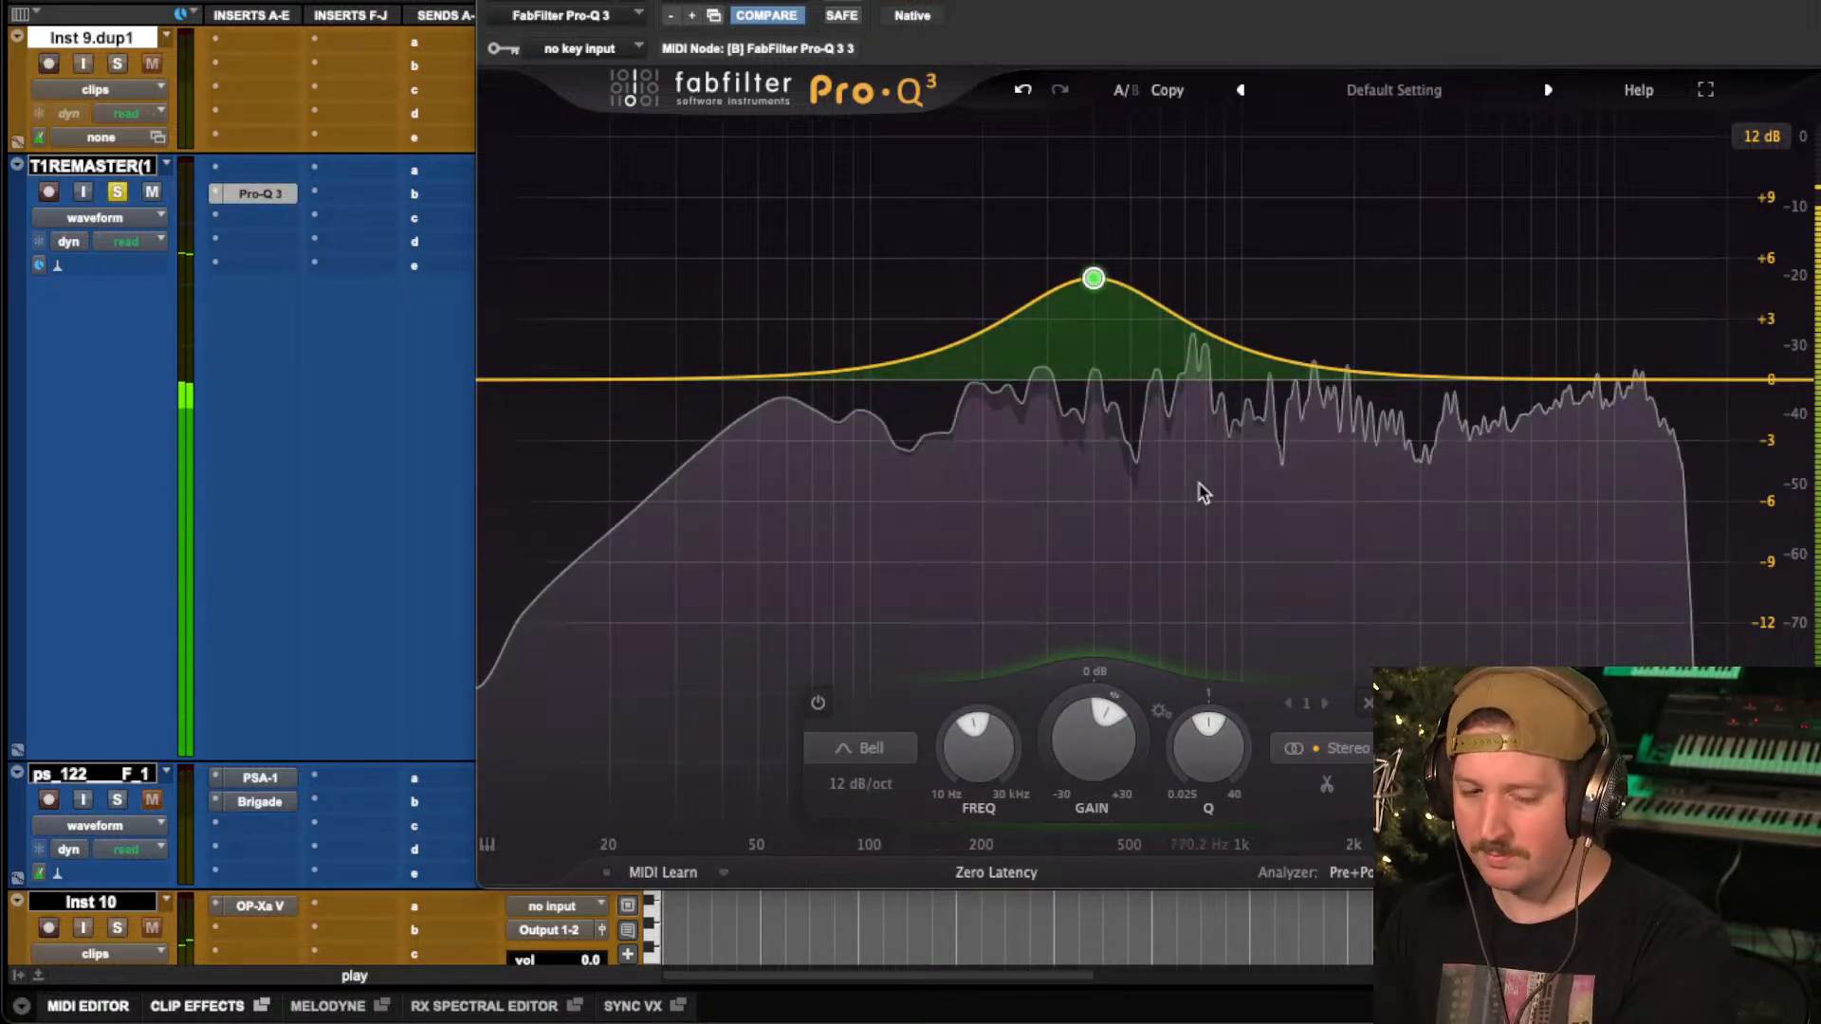
Refine the bell band to about 369 Hz and +4.89 dB, and lower its Q to widen the boost.
mouse_move(1093, 278)
left_mouse_down()
mouse_move(990, 214)
mouse_move(1033, 202)
mouse_move(1118, 260)
mouse_move(1075, 284)
left_mouse_up()
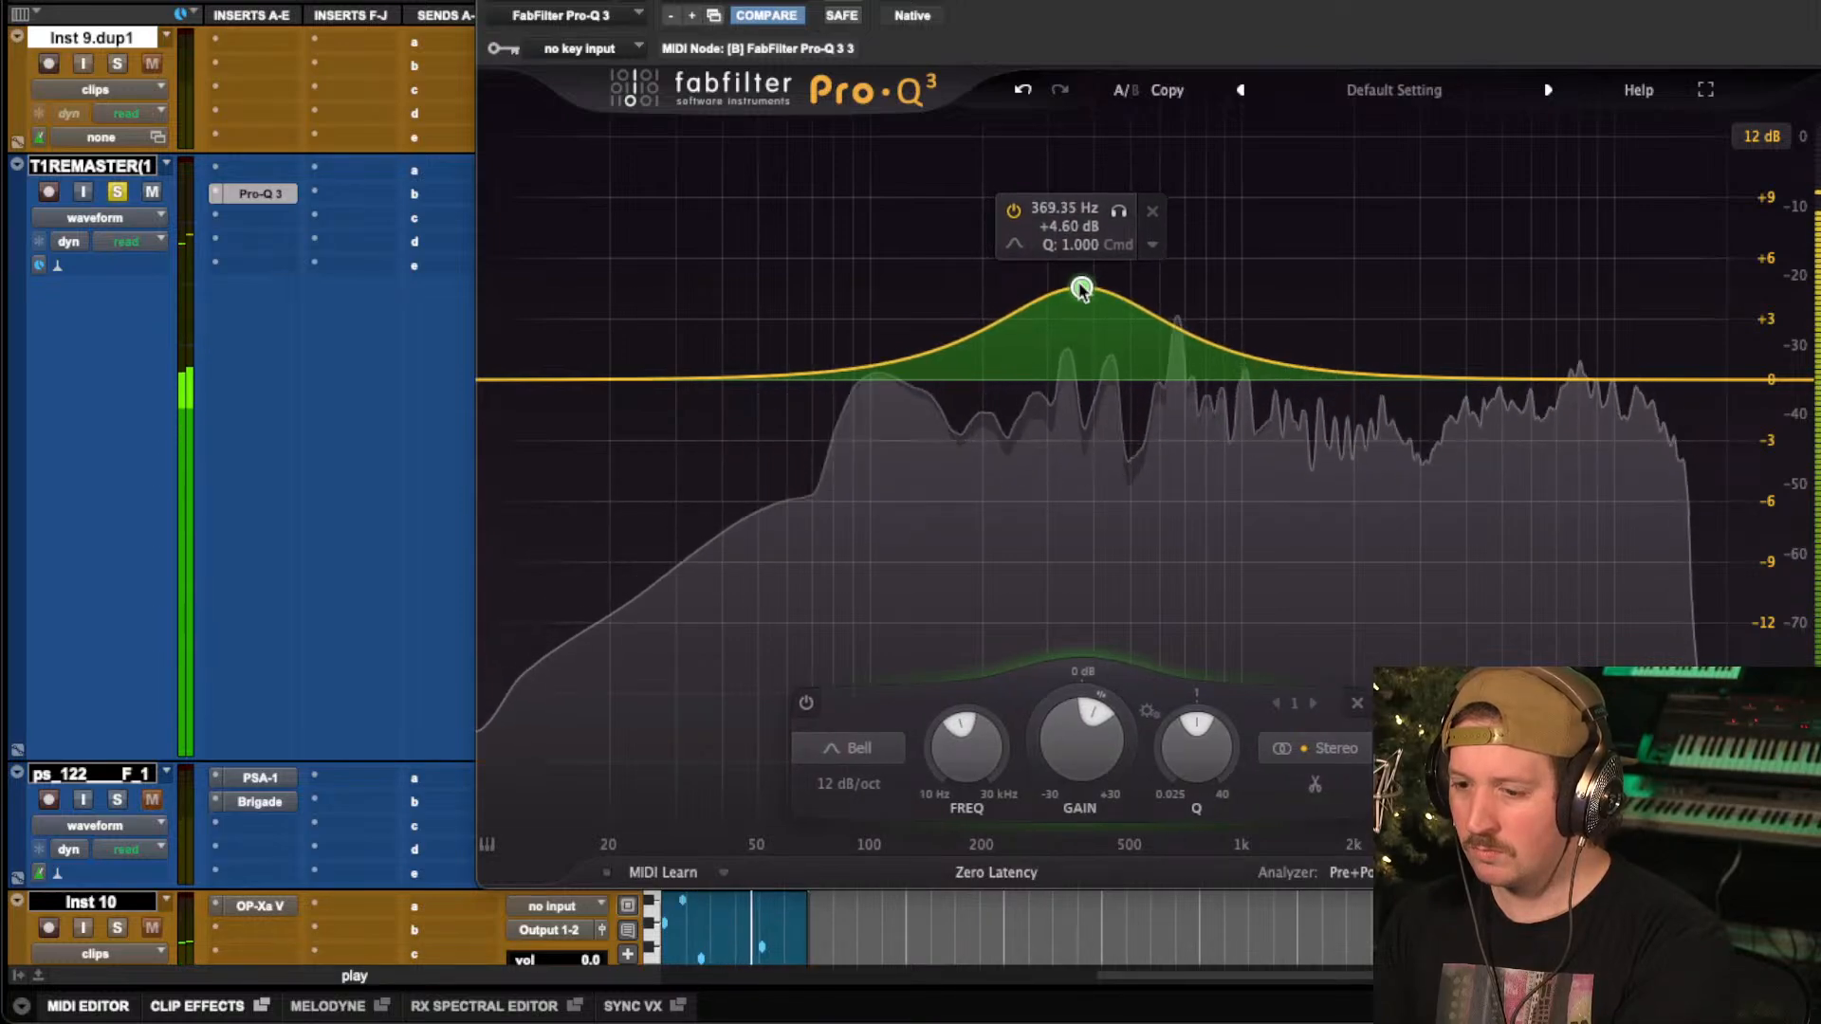
left_click_drag(1081, 290, 1081, 288)
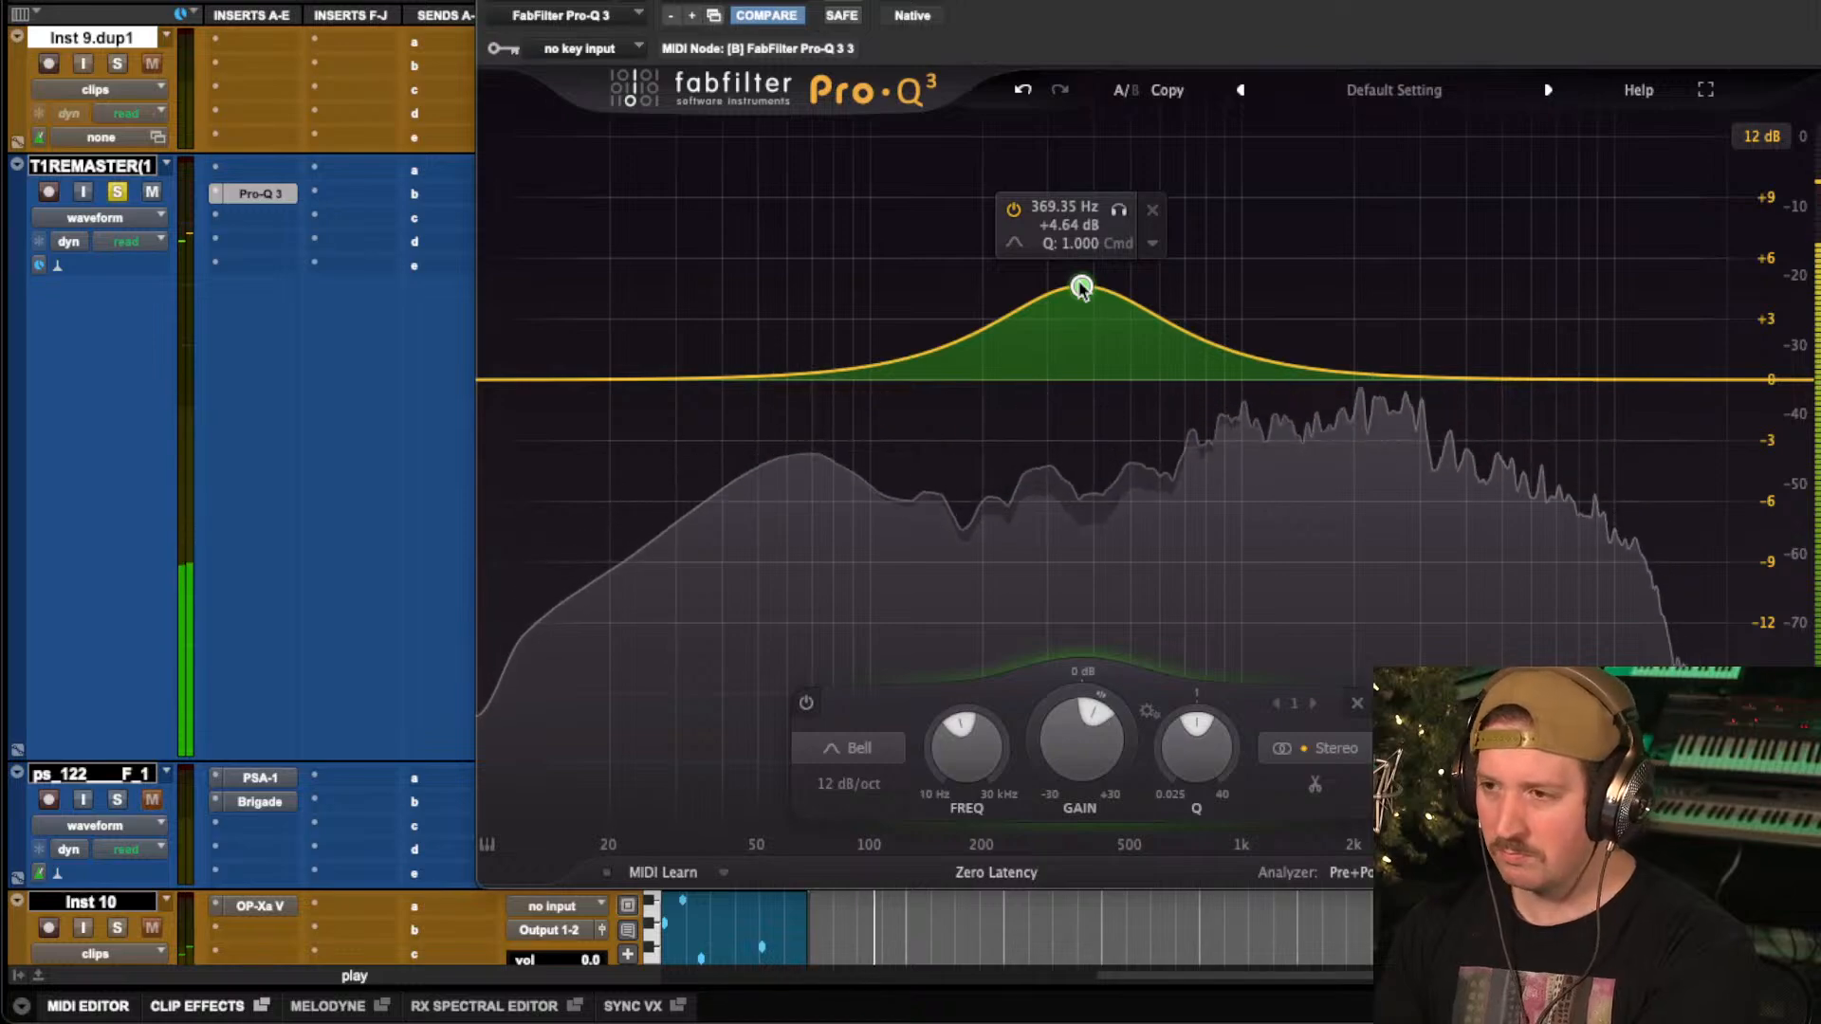
left_click_drag(1081, 287, 1081, 281)
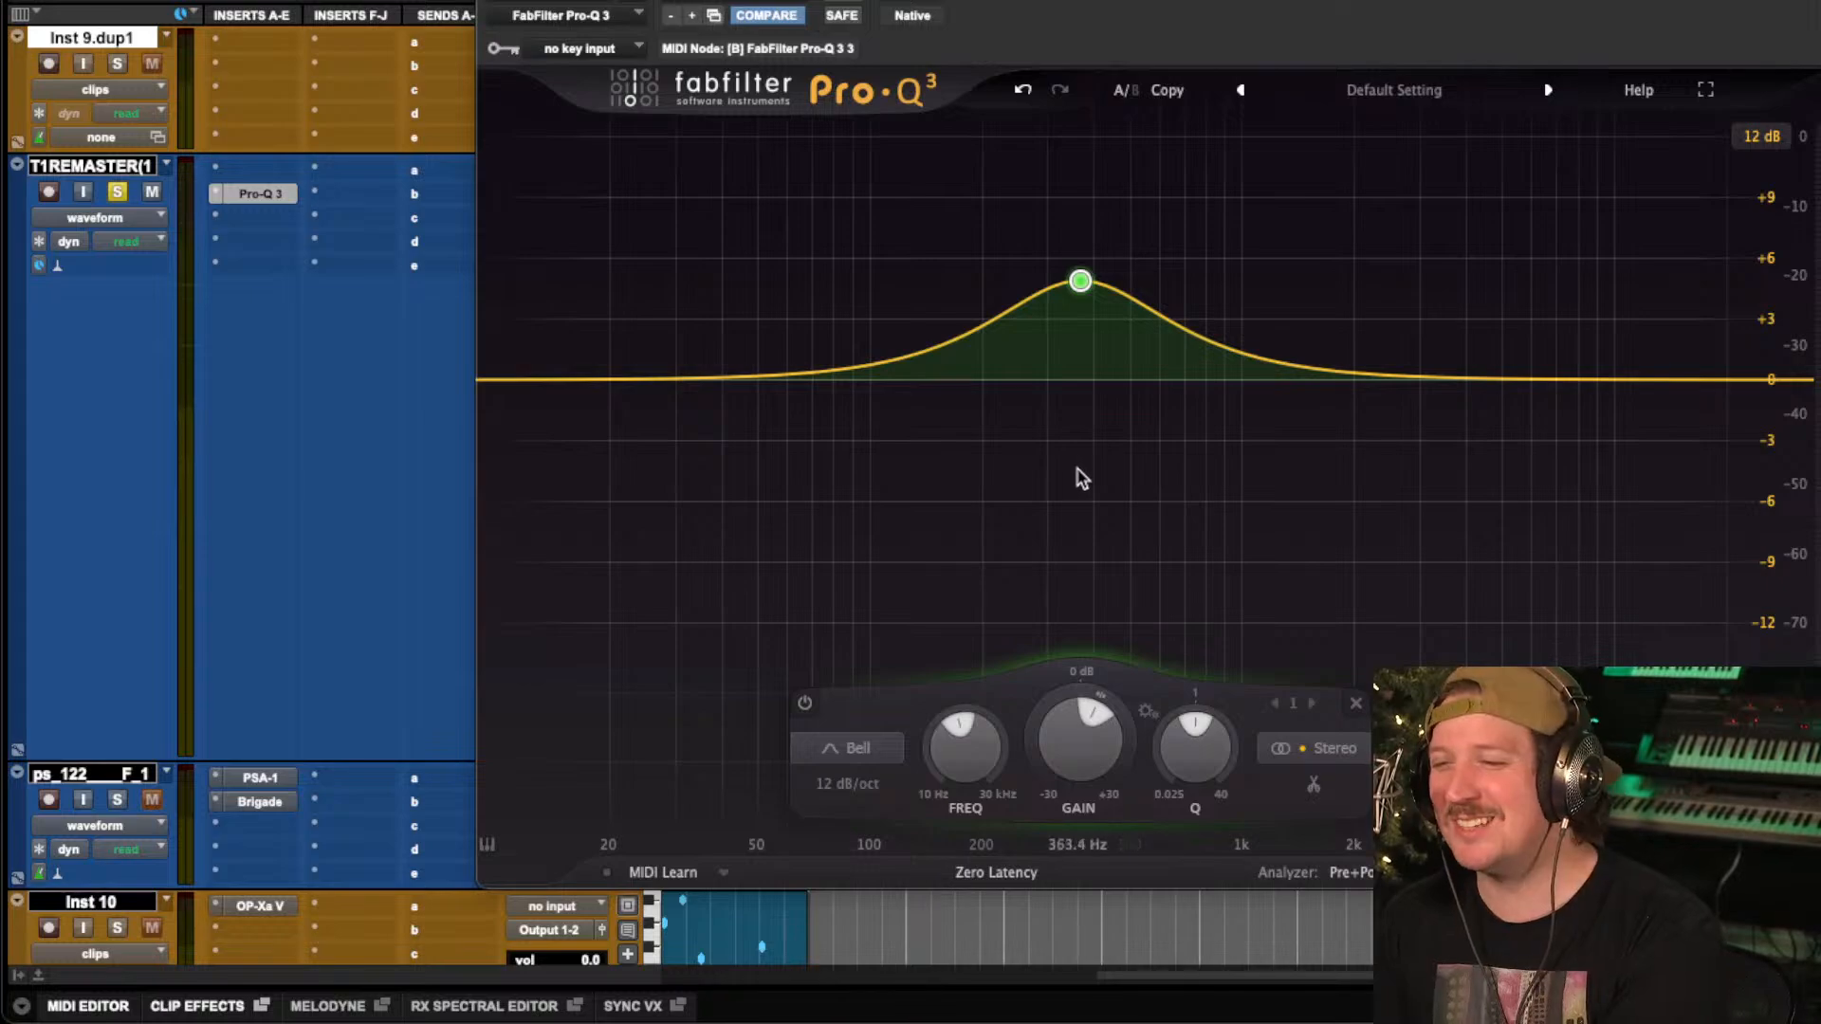
mouse_move(1082, 290)
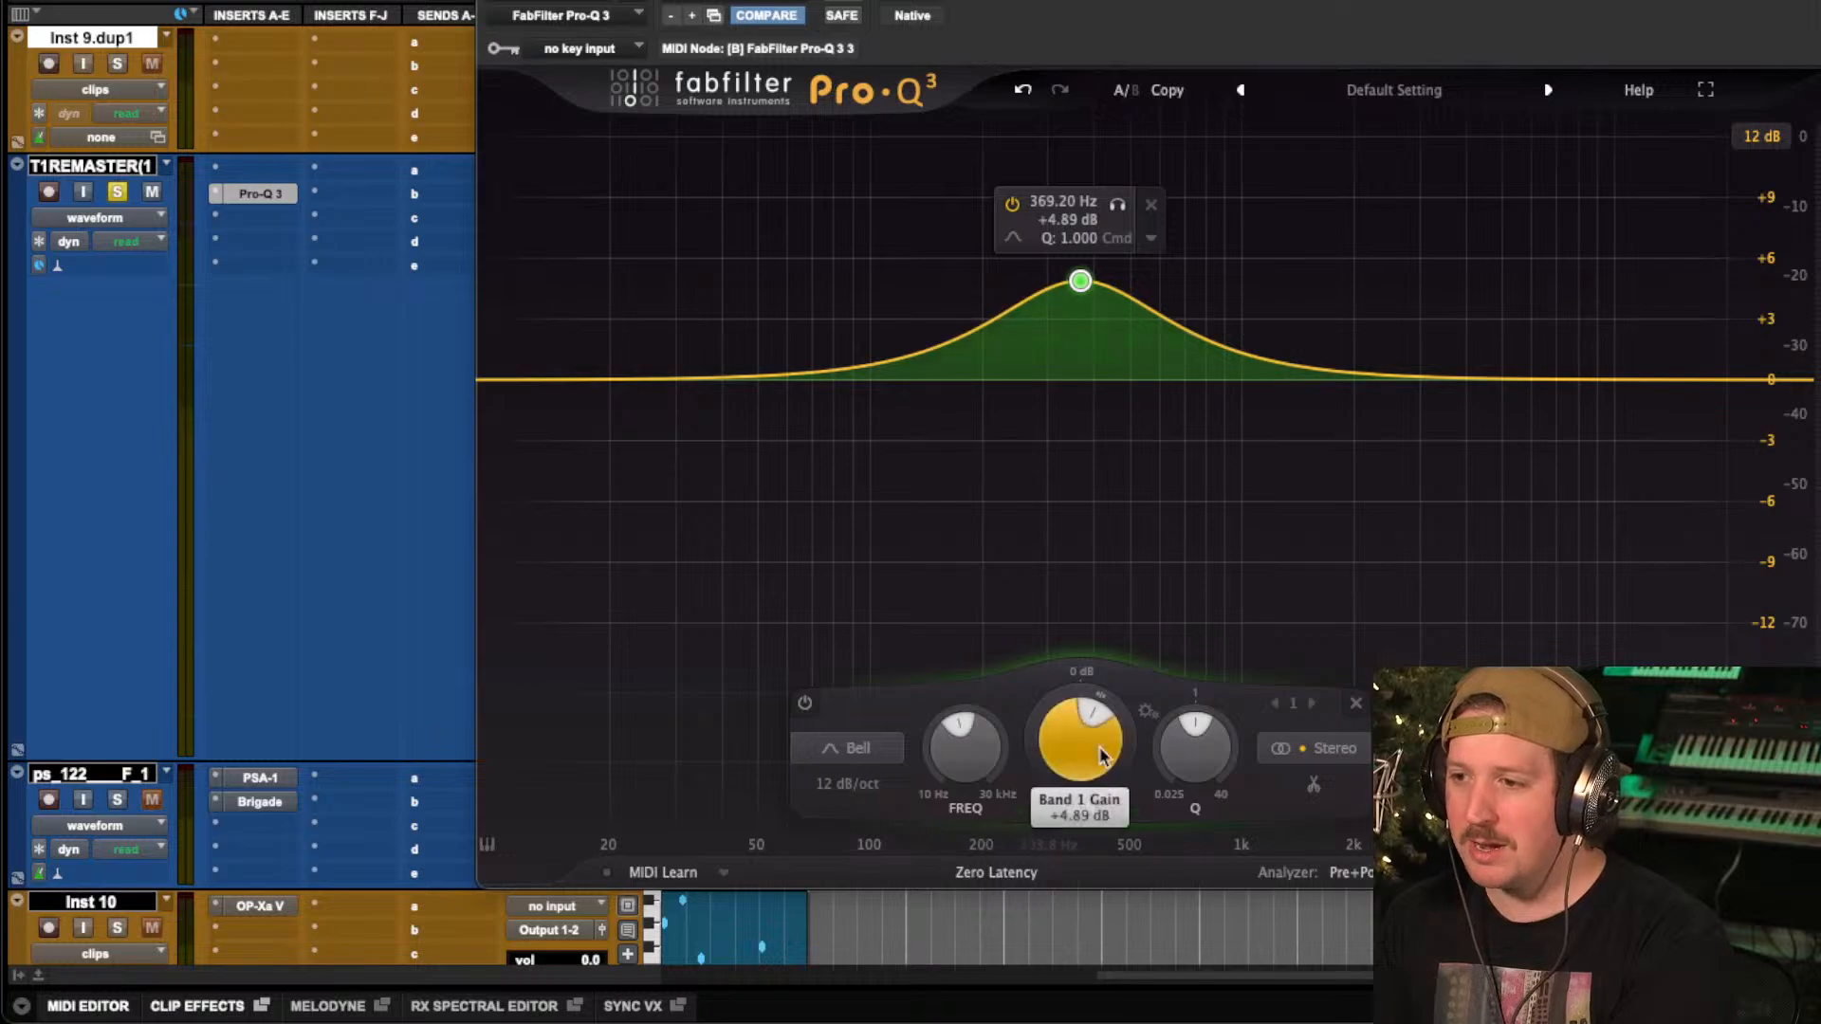
left_click_drag(1170, 751, 1167, 780)
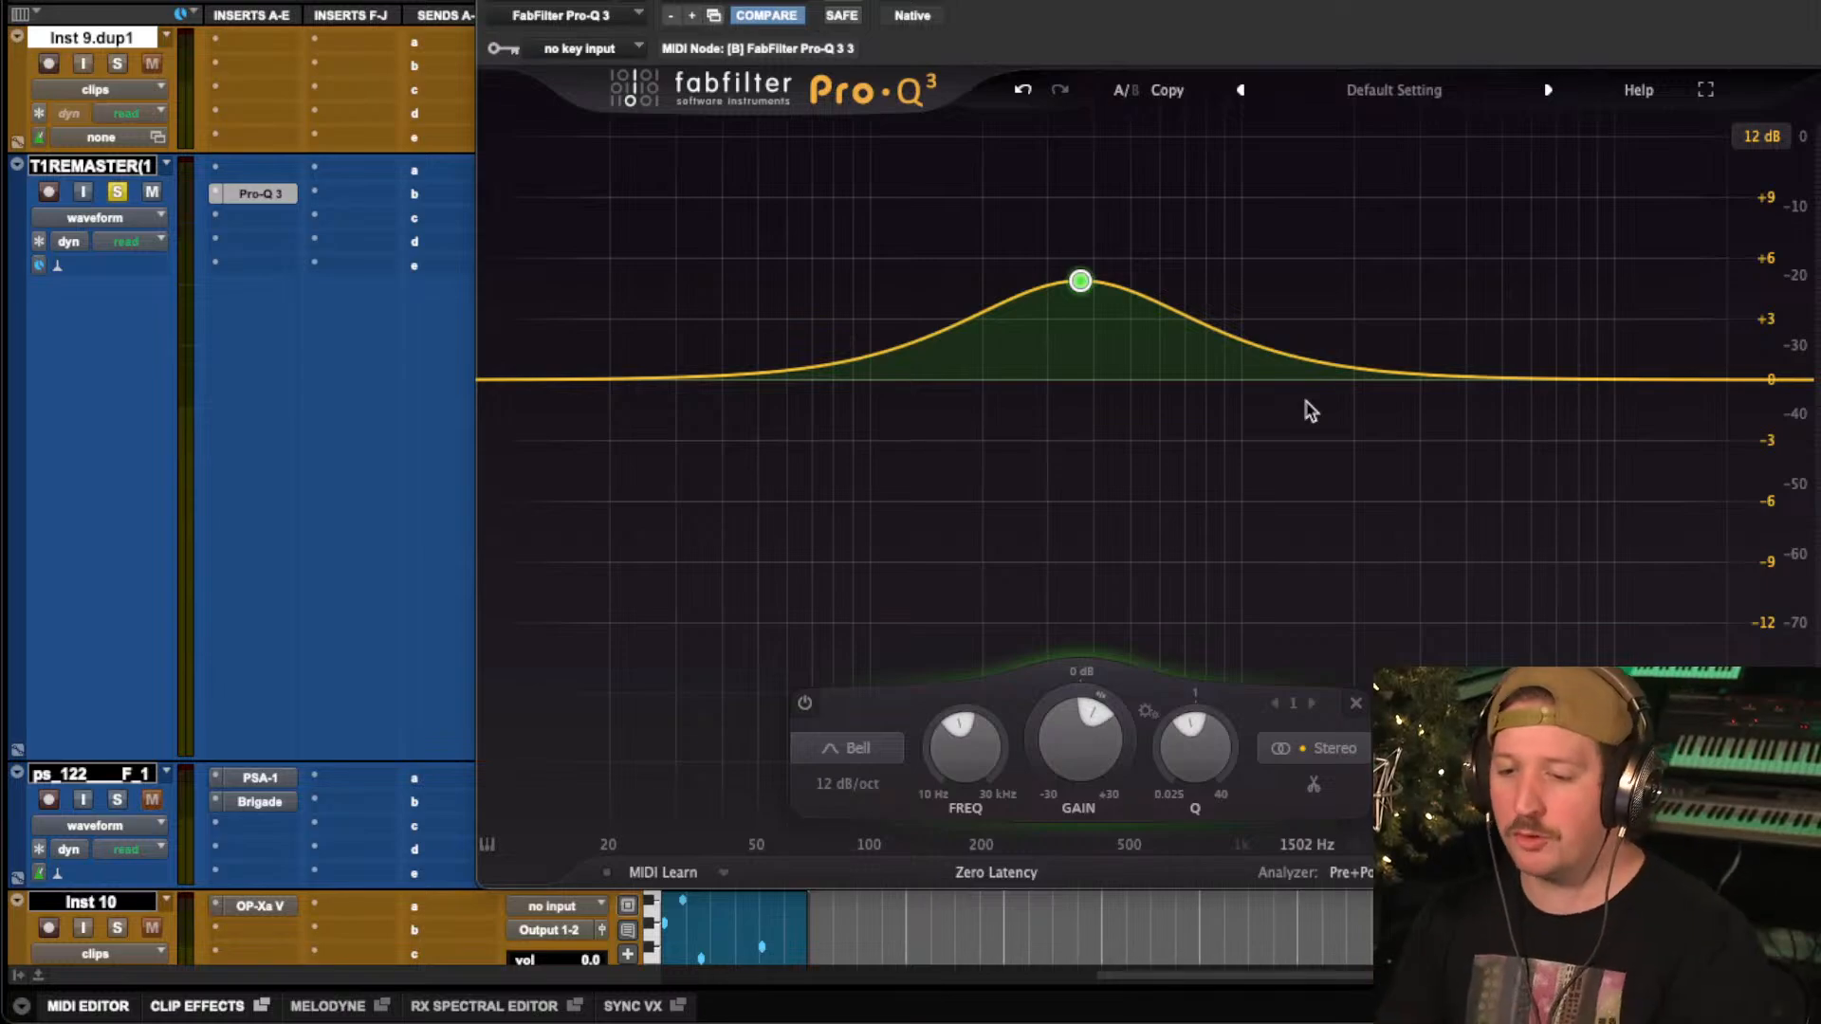
Play different passages of the remaster and toggle the EQ bypass to compare the mix with and without the boost.
key("space")
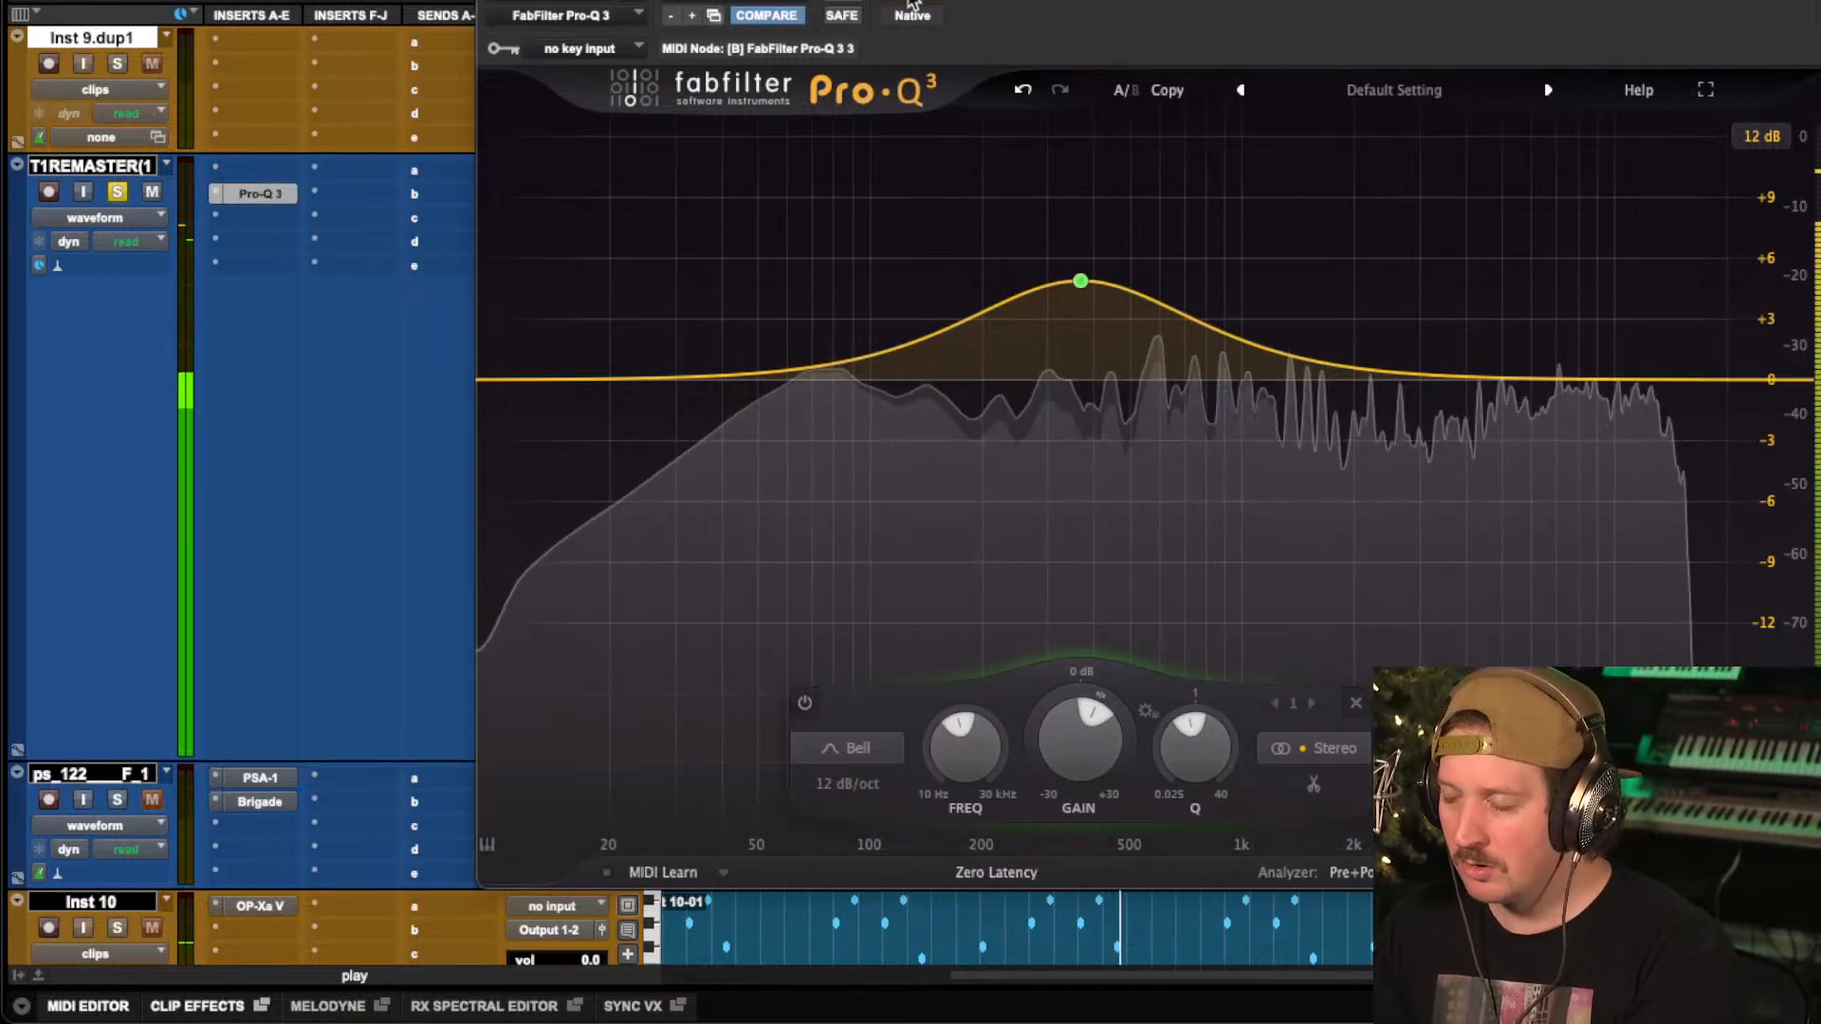
mouse_move(1081, 284)
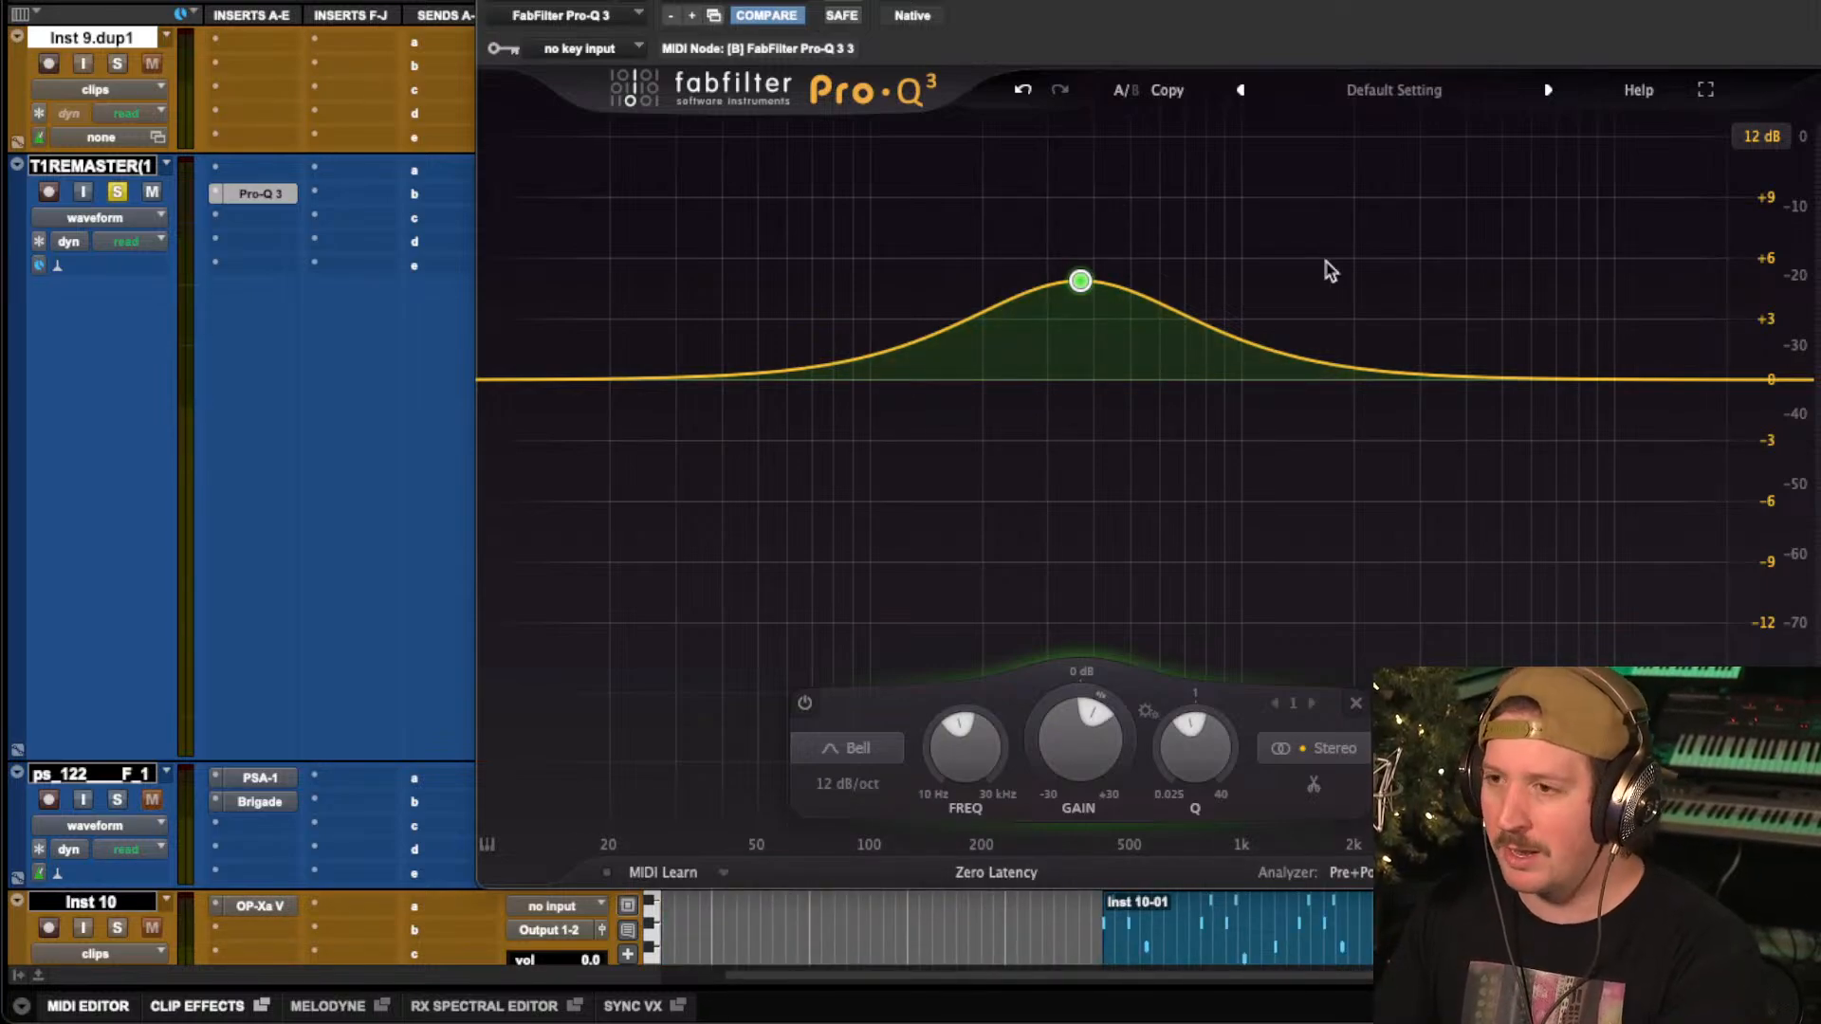
key("space")
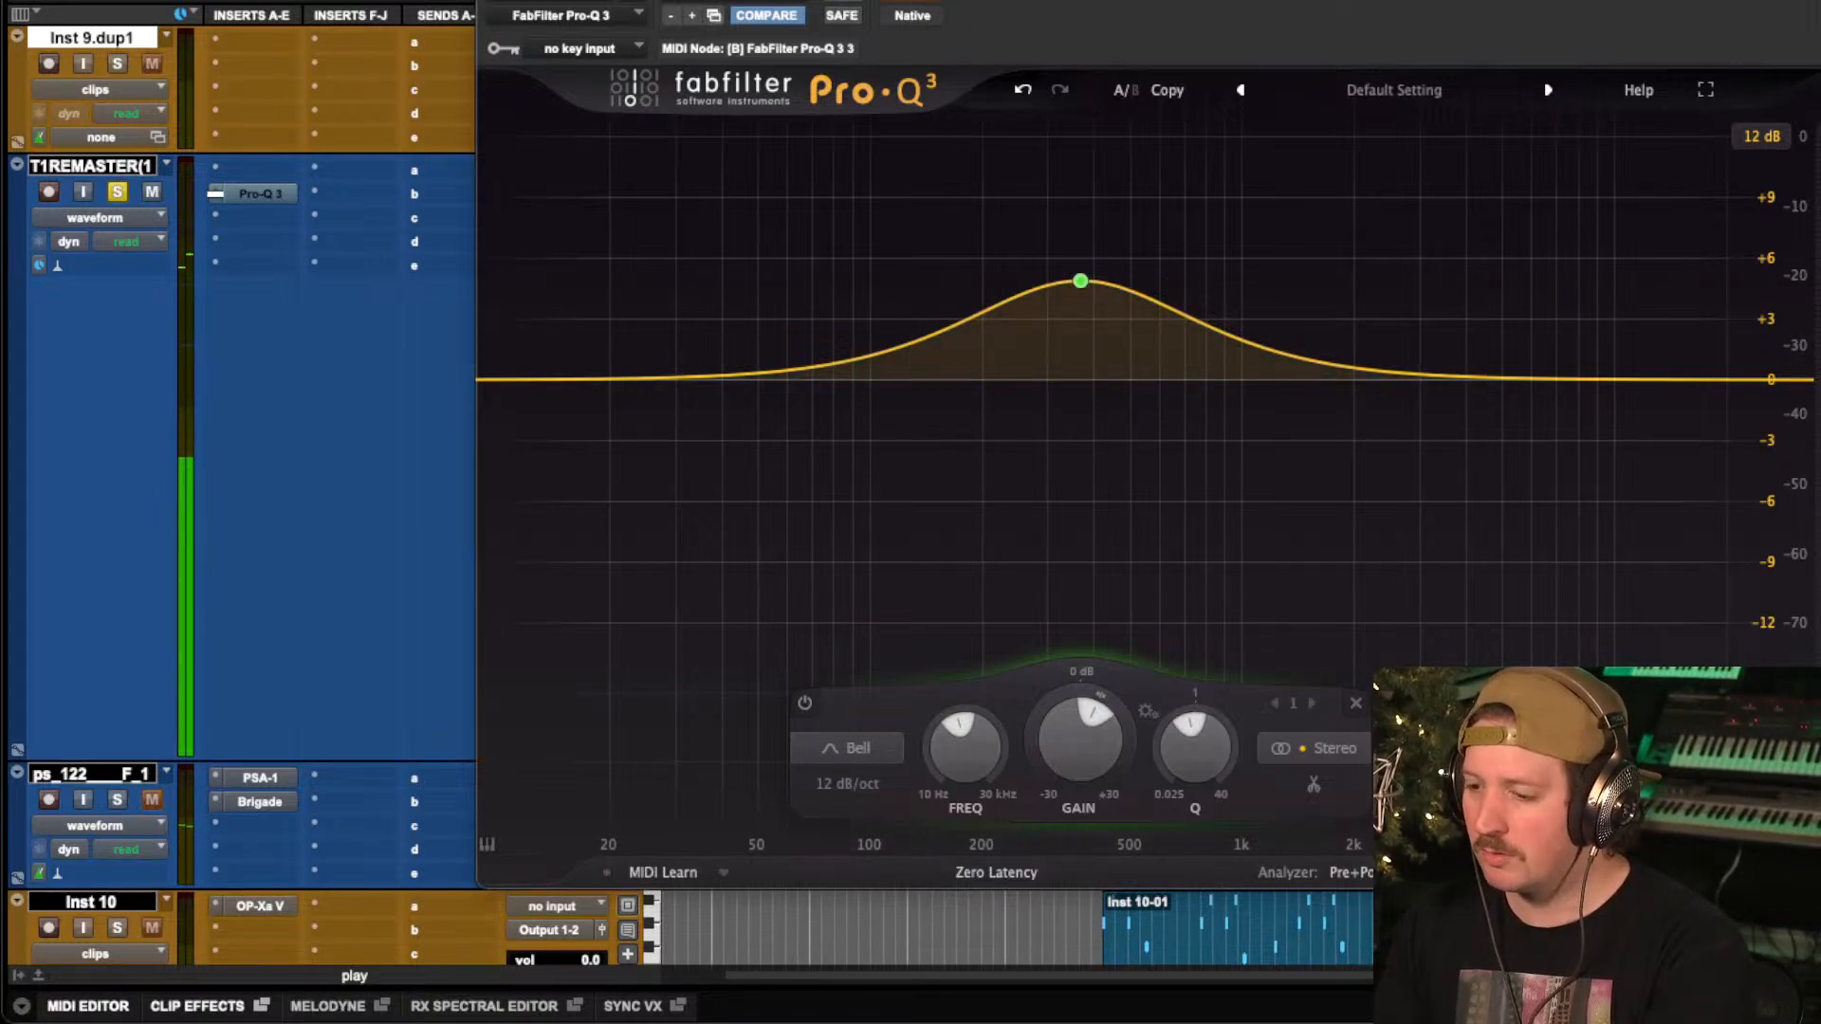
left_click(922, 5)
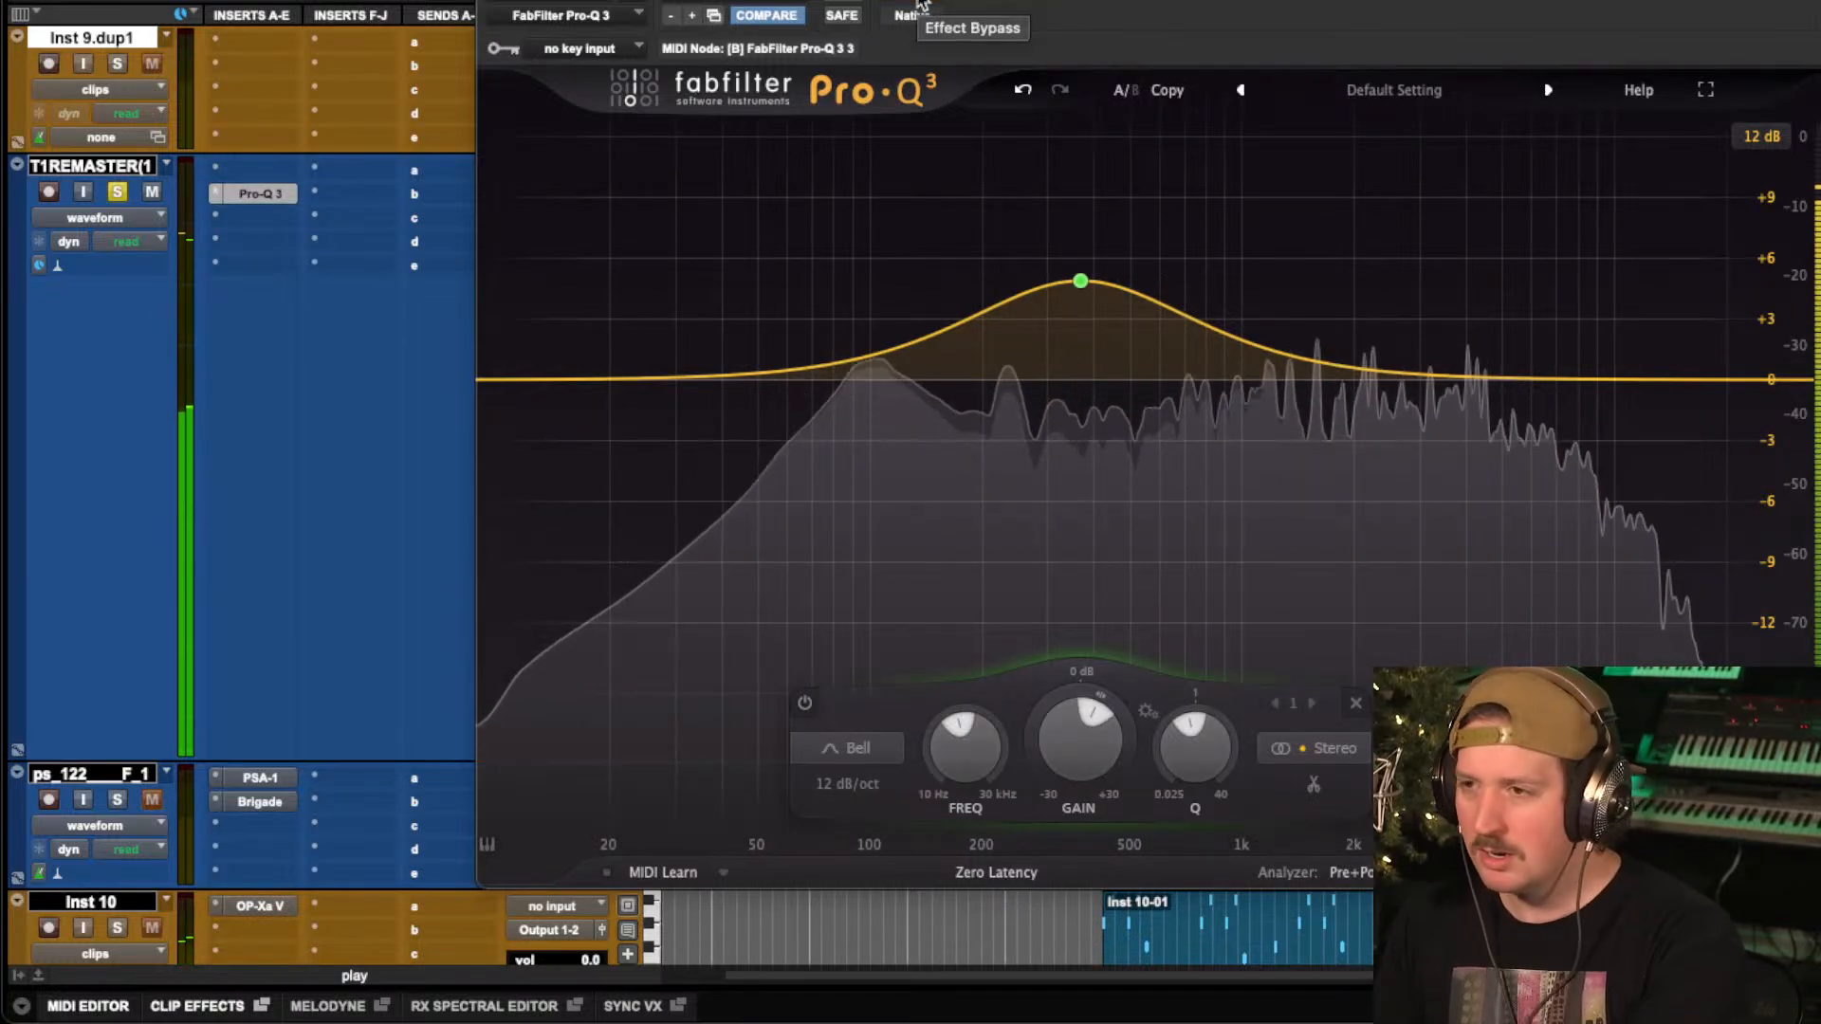
key("space")
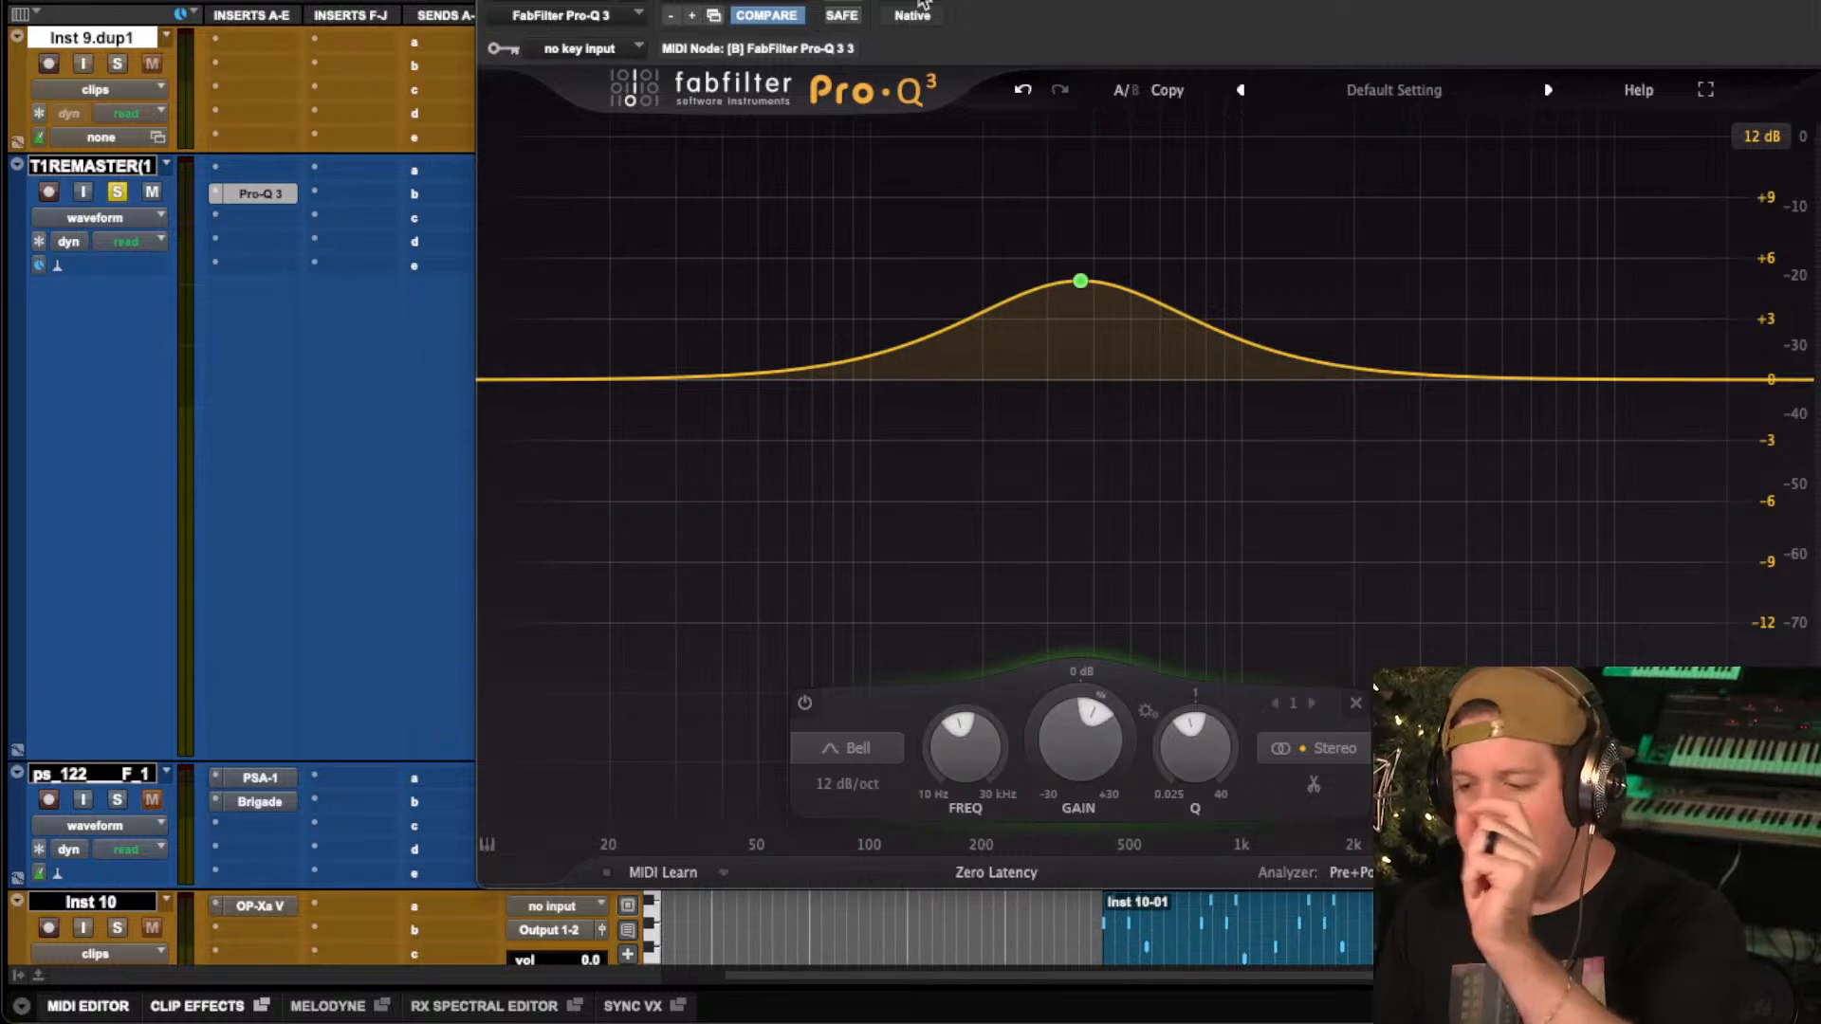
mouse_move(1125, 338)
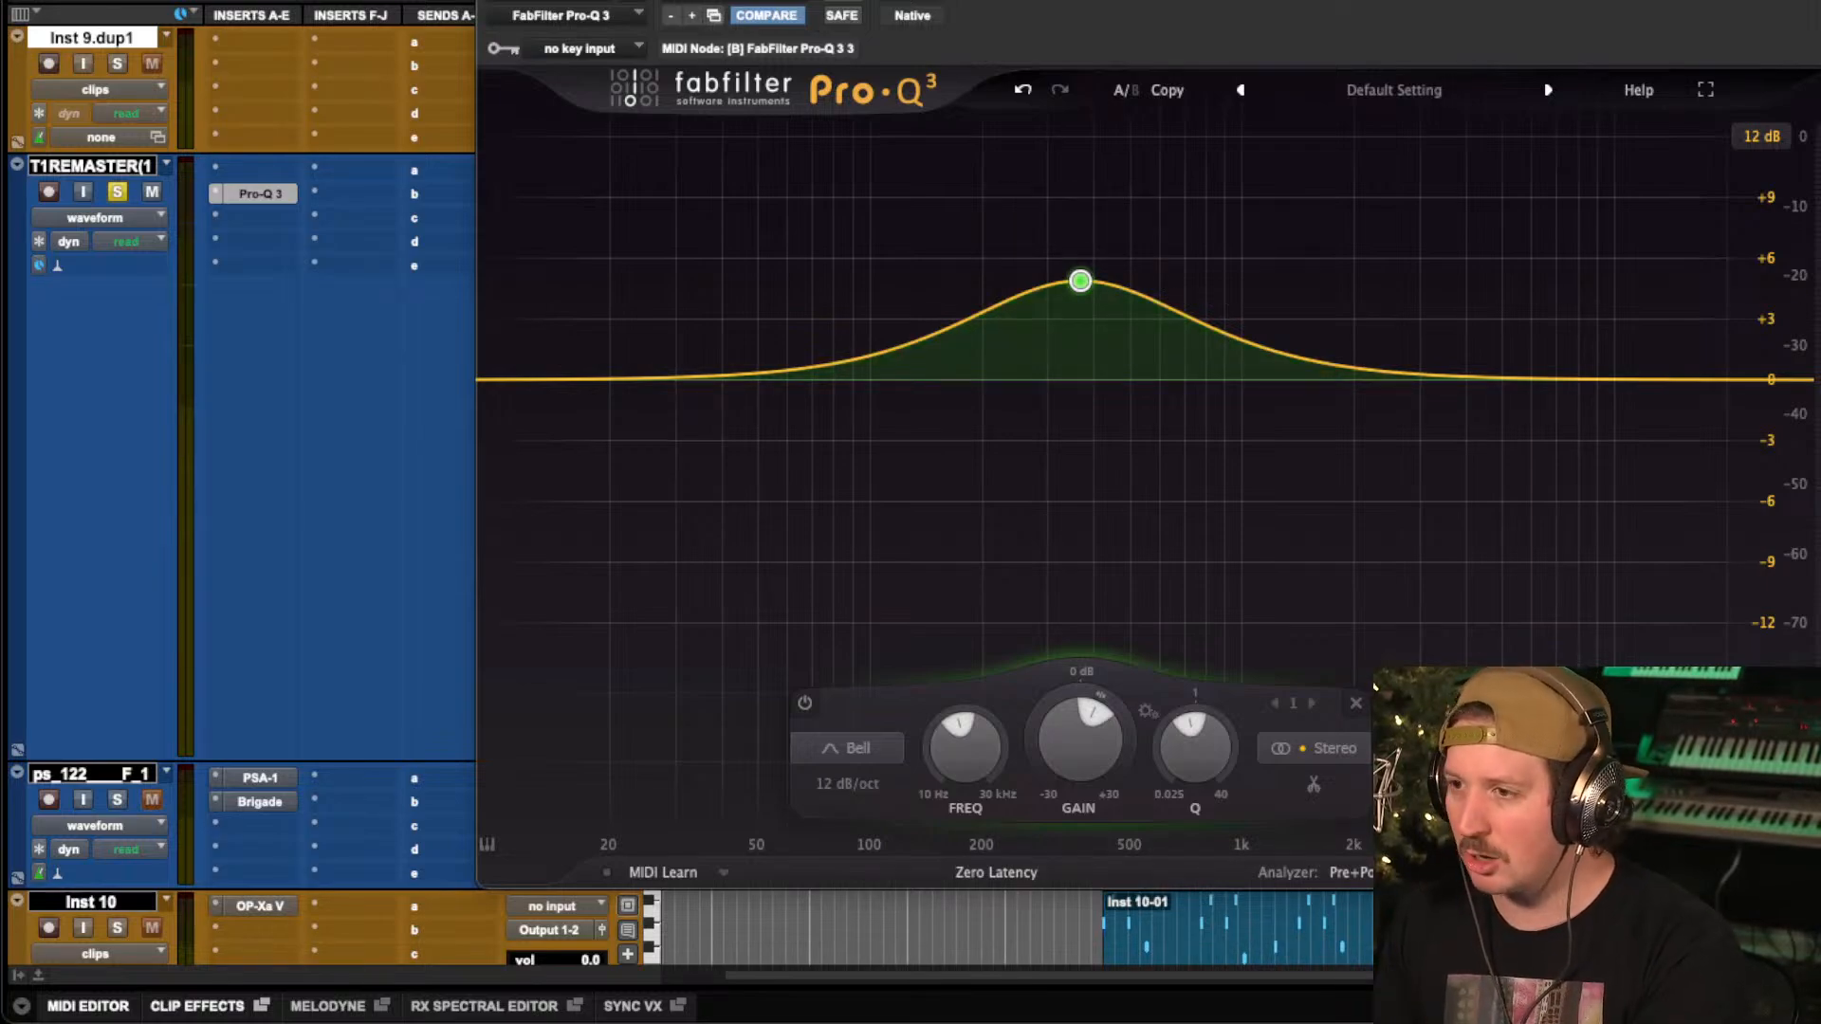
key("space")
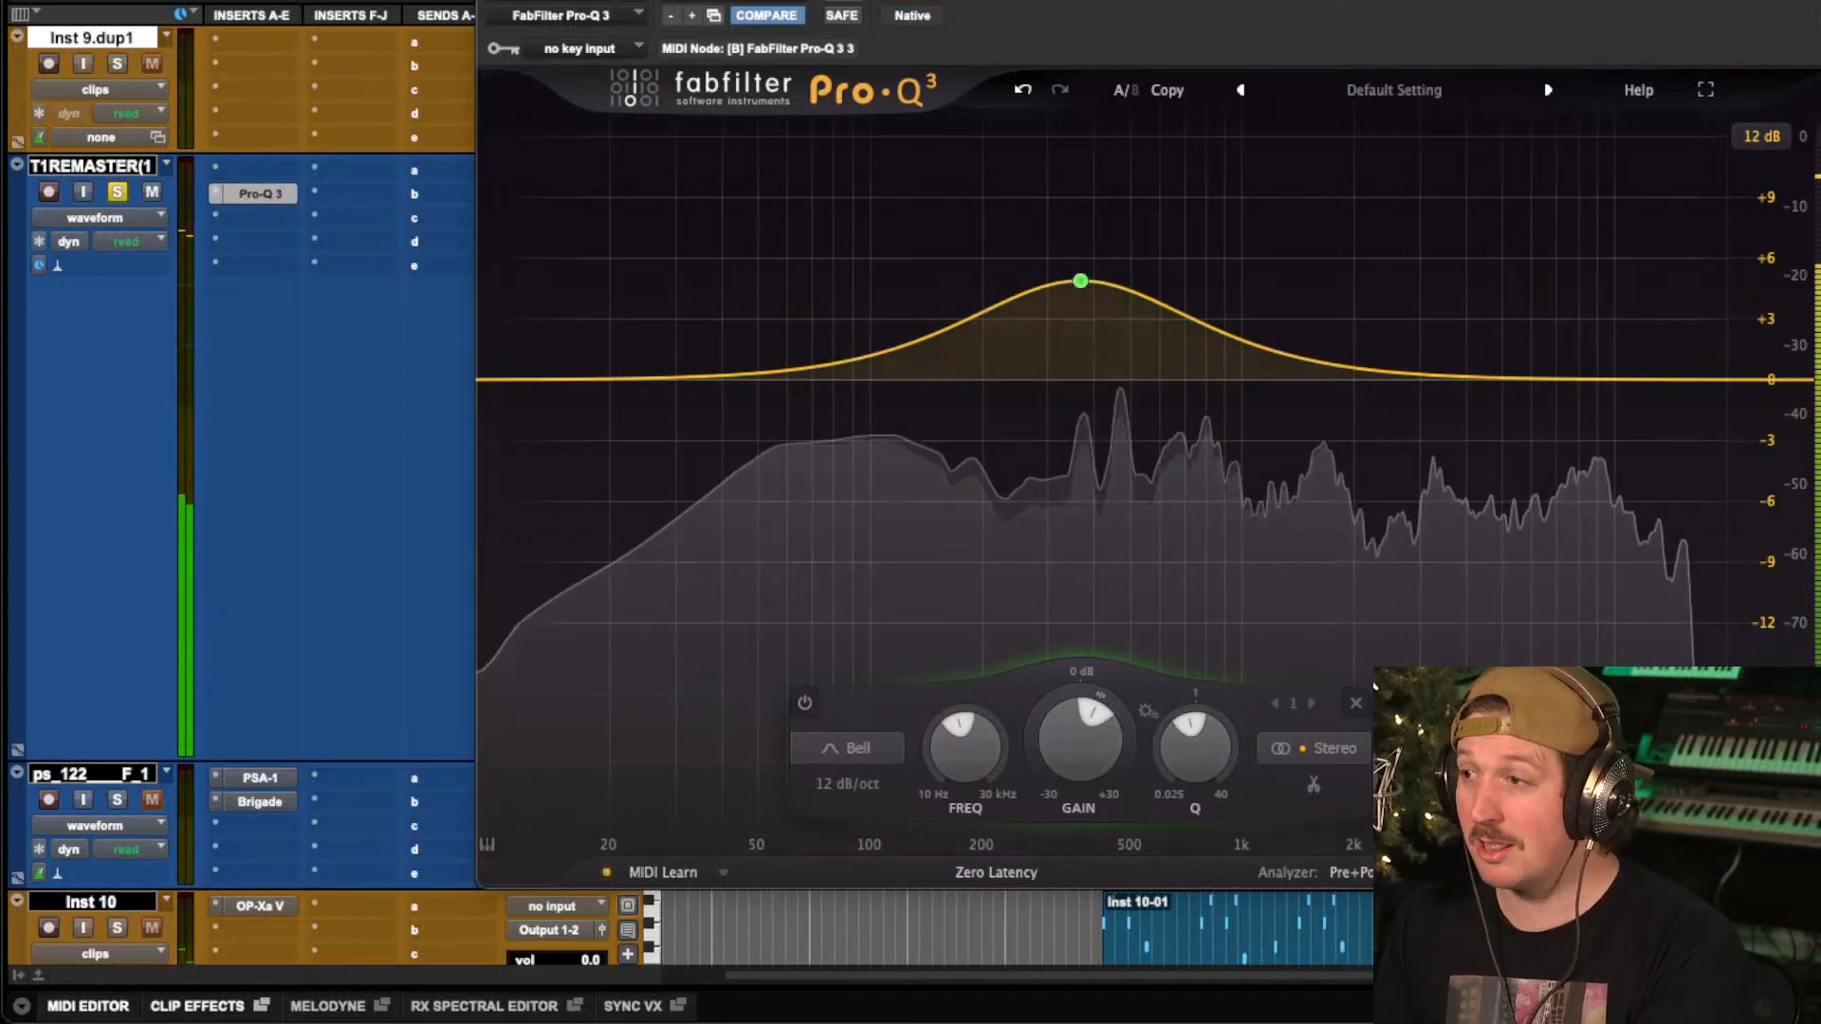
Play the remaster with the Pro-Q 3 bypassed, and re-enable the EQ during playback to compare the low-mid boost against the original.
key("space")
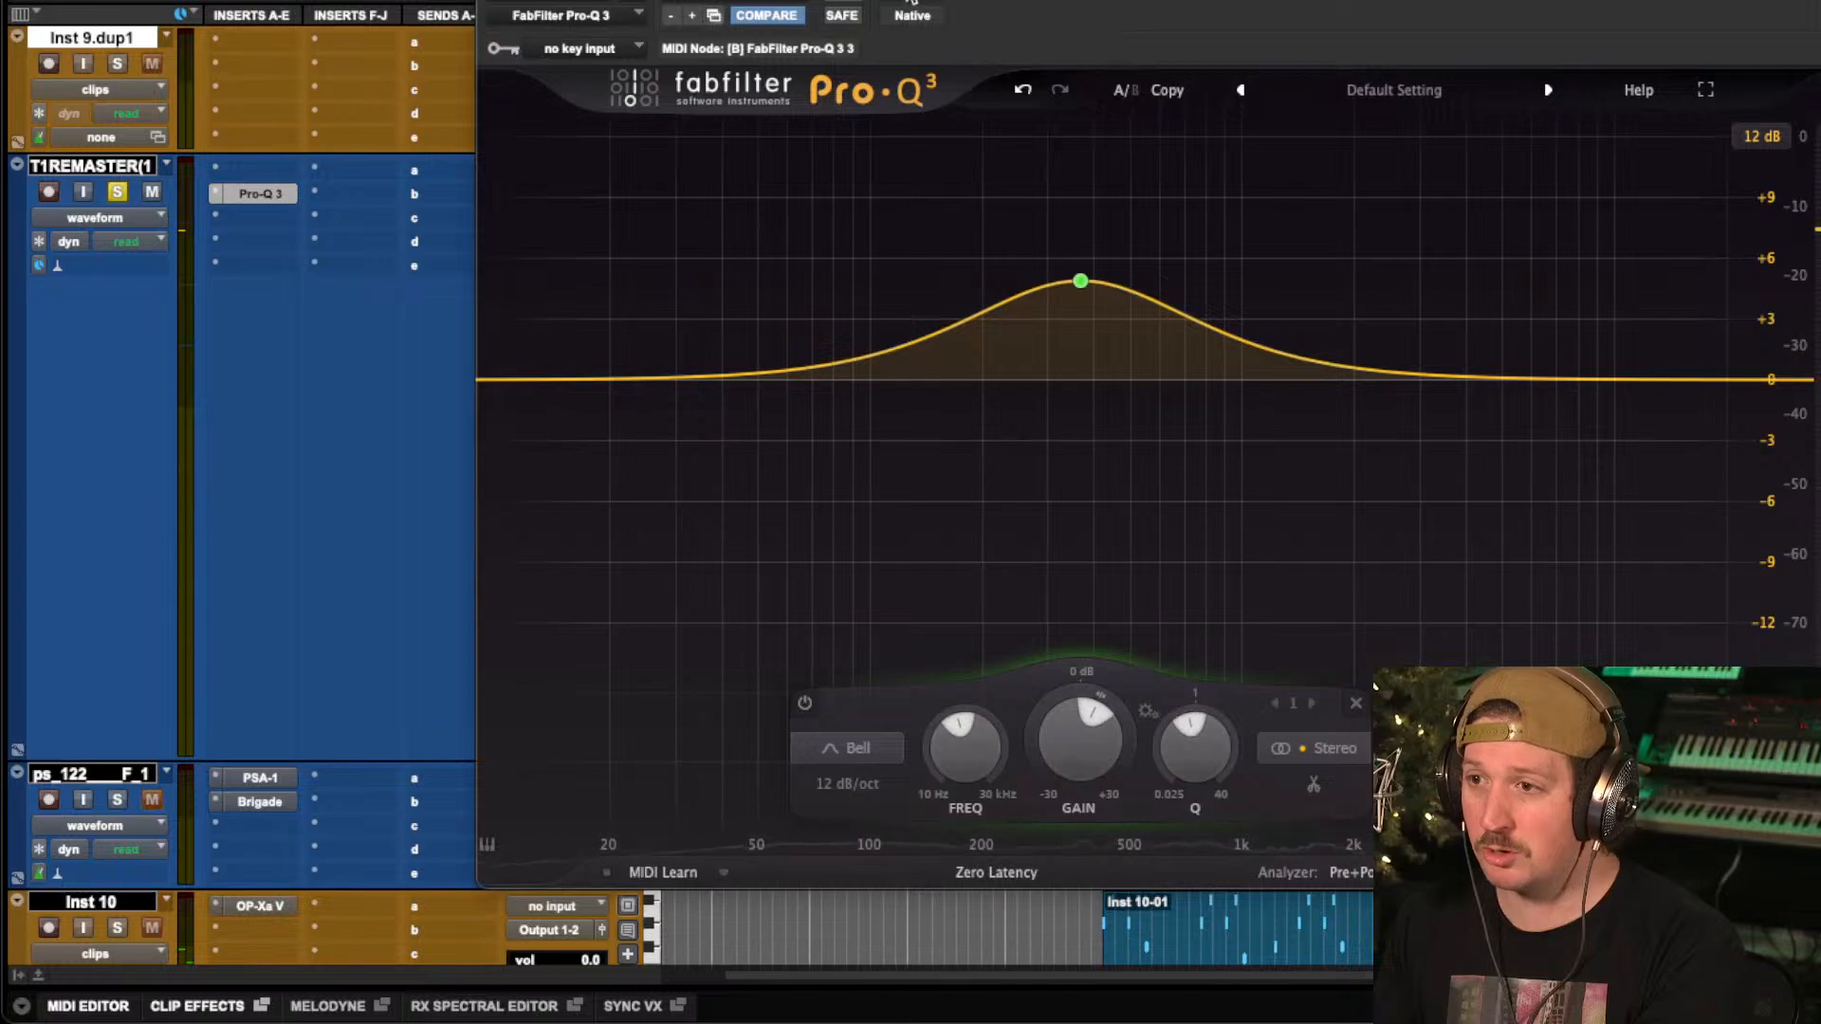
left_click(918, 2)
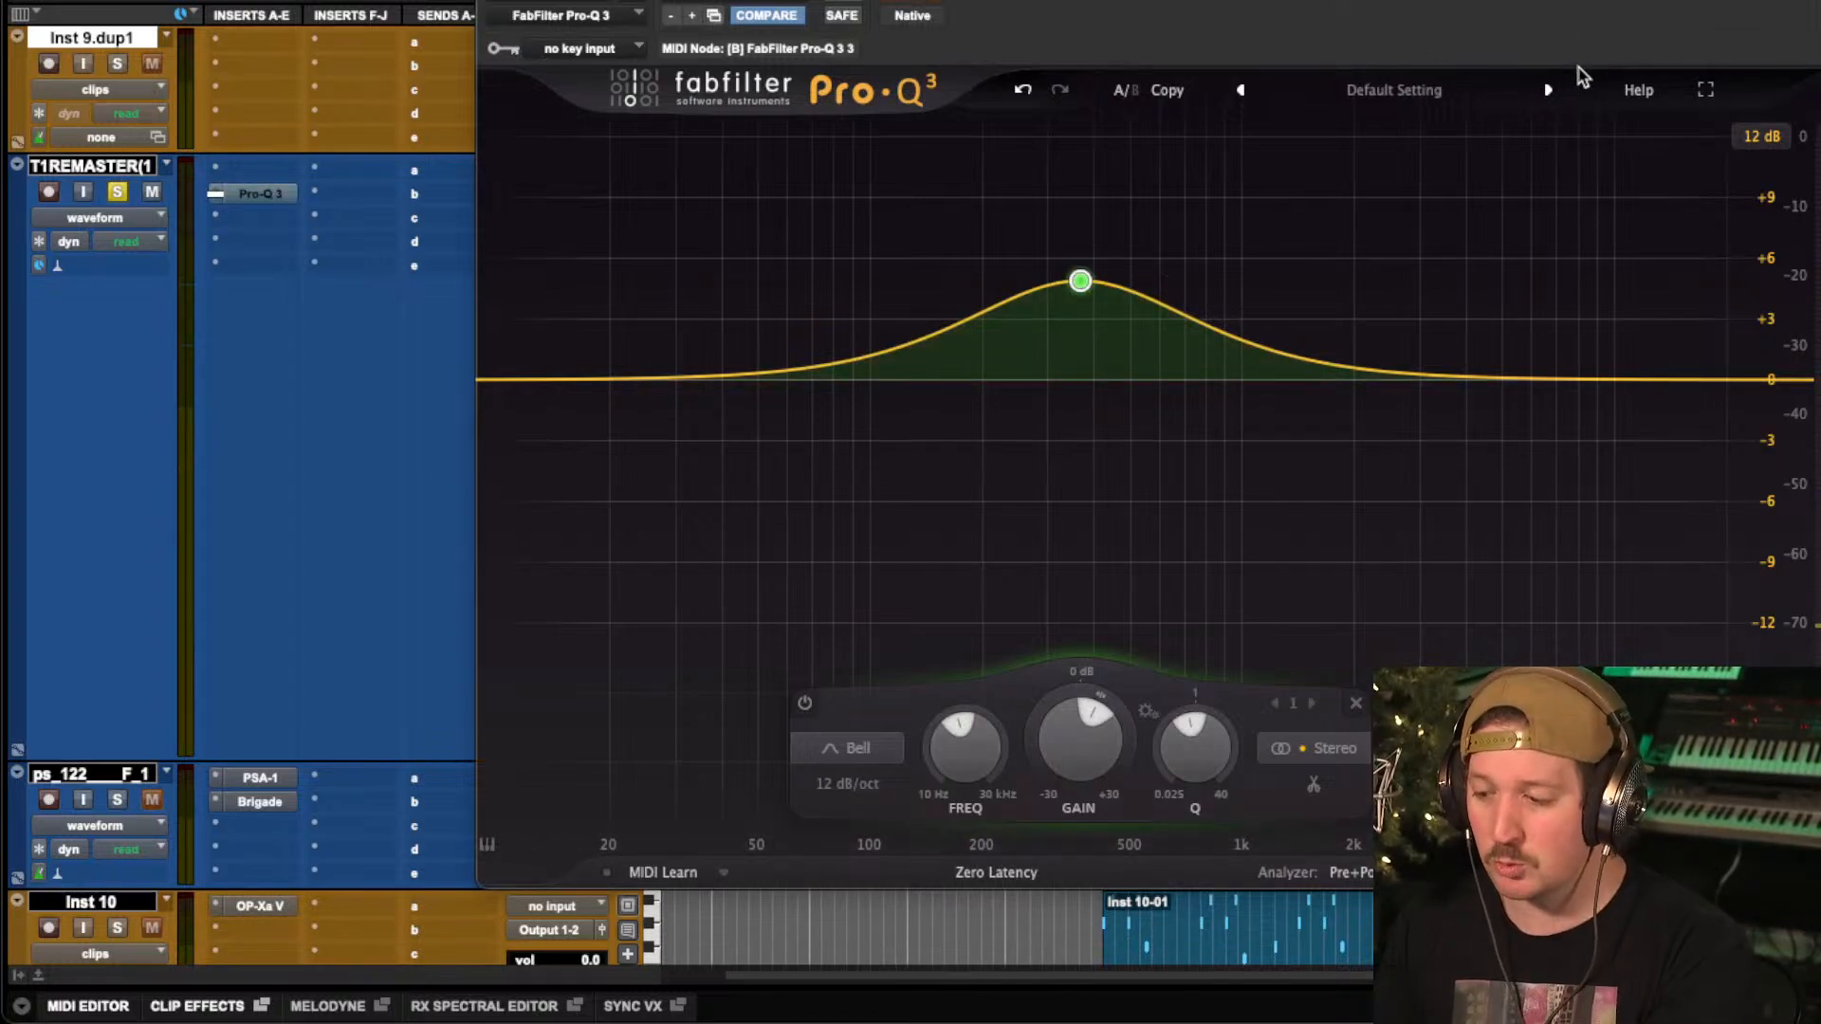
key("space")
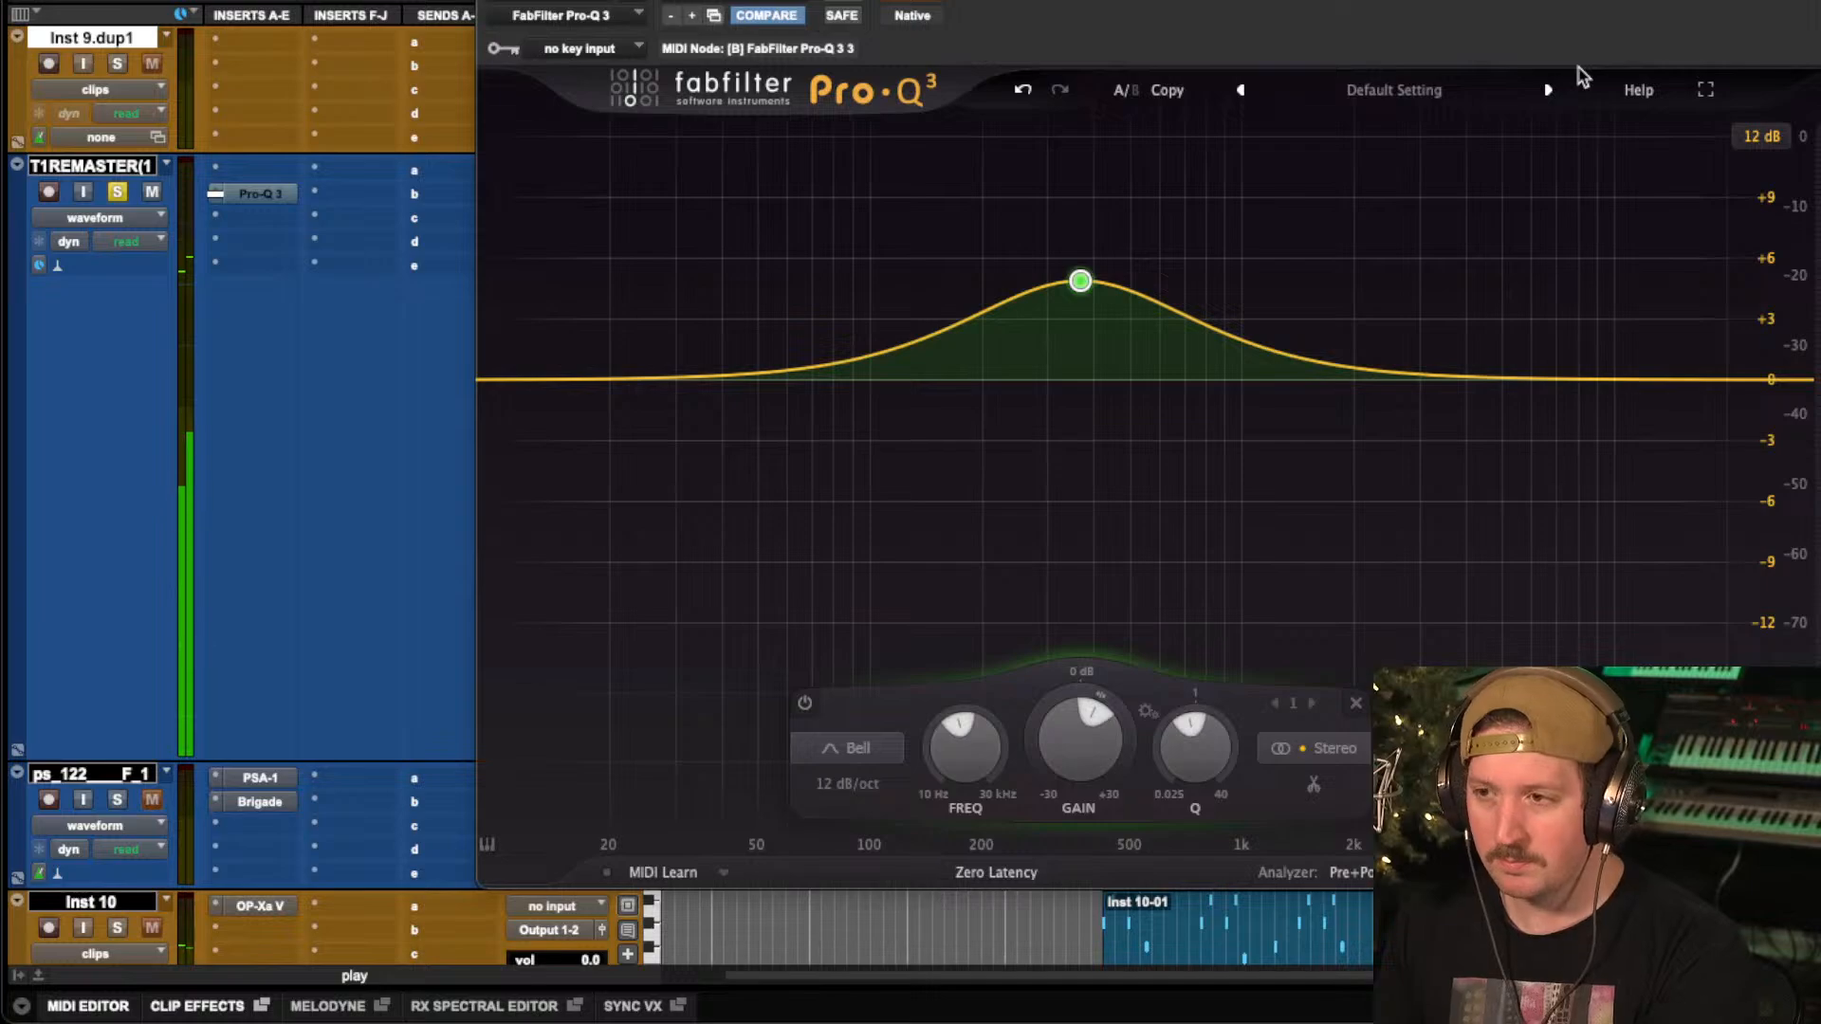
left_click(916, 3)
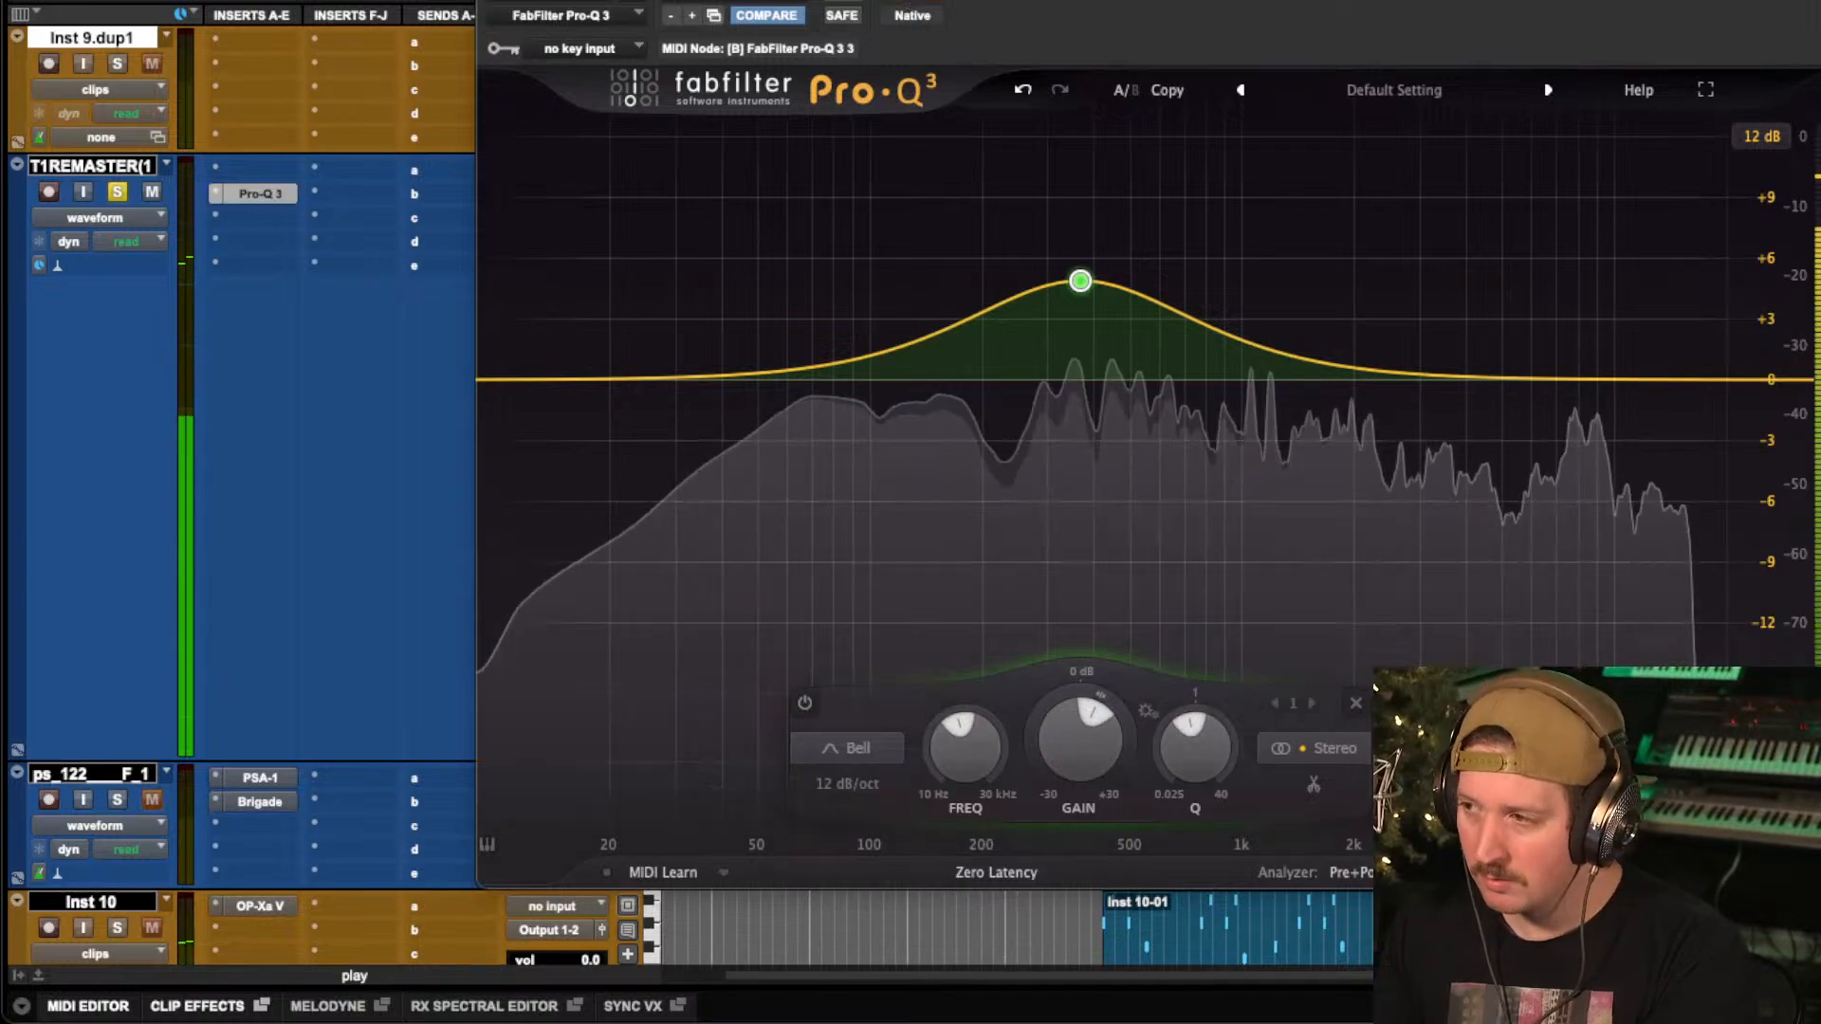
left_click(915, 3)
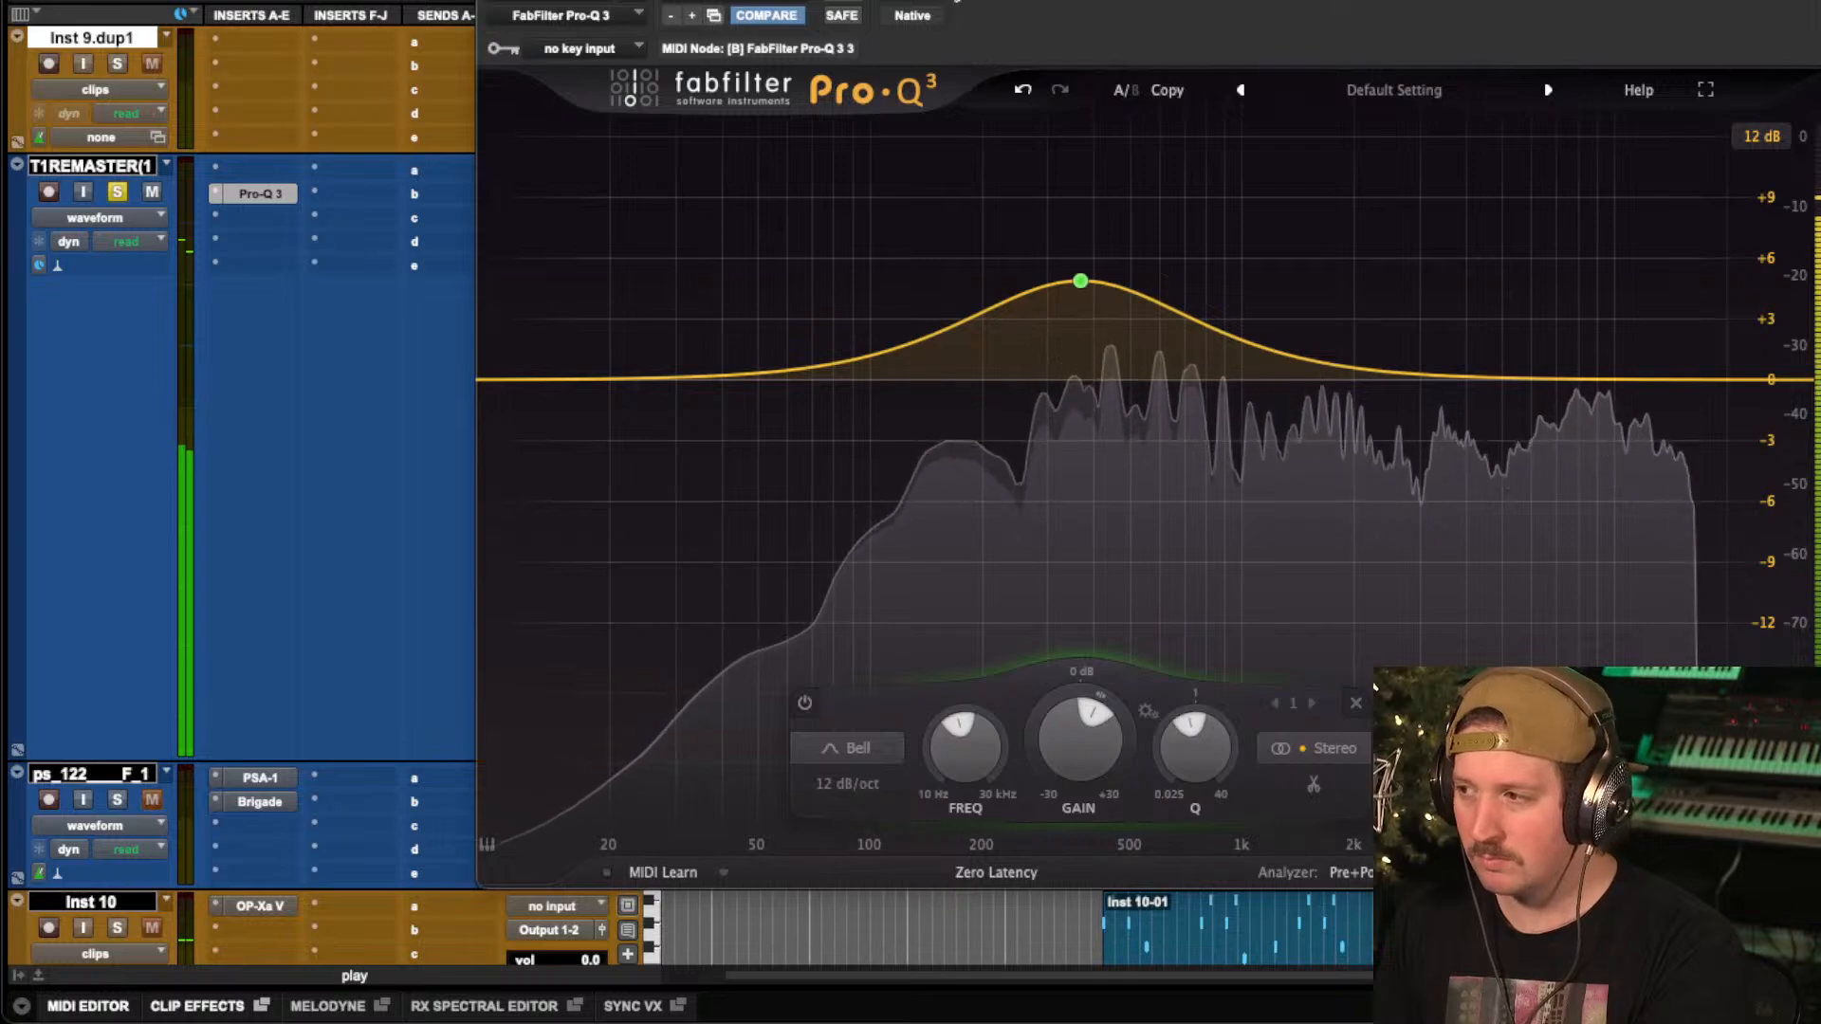
key("space")
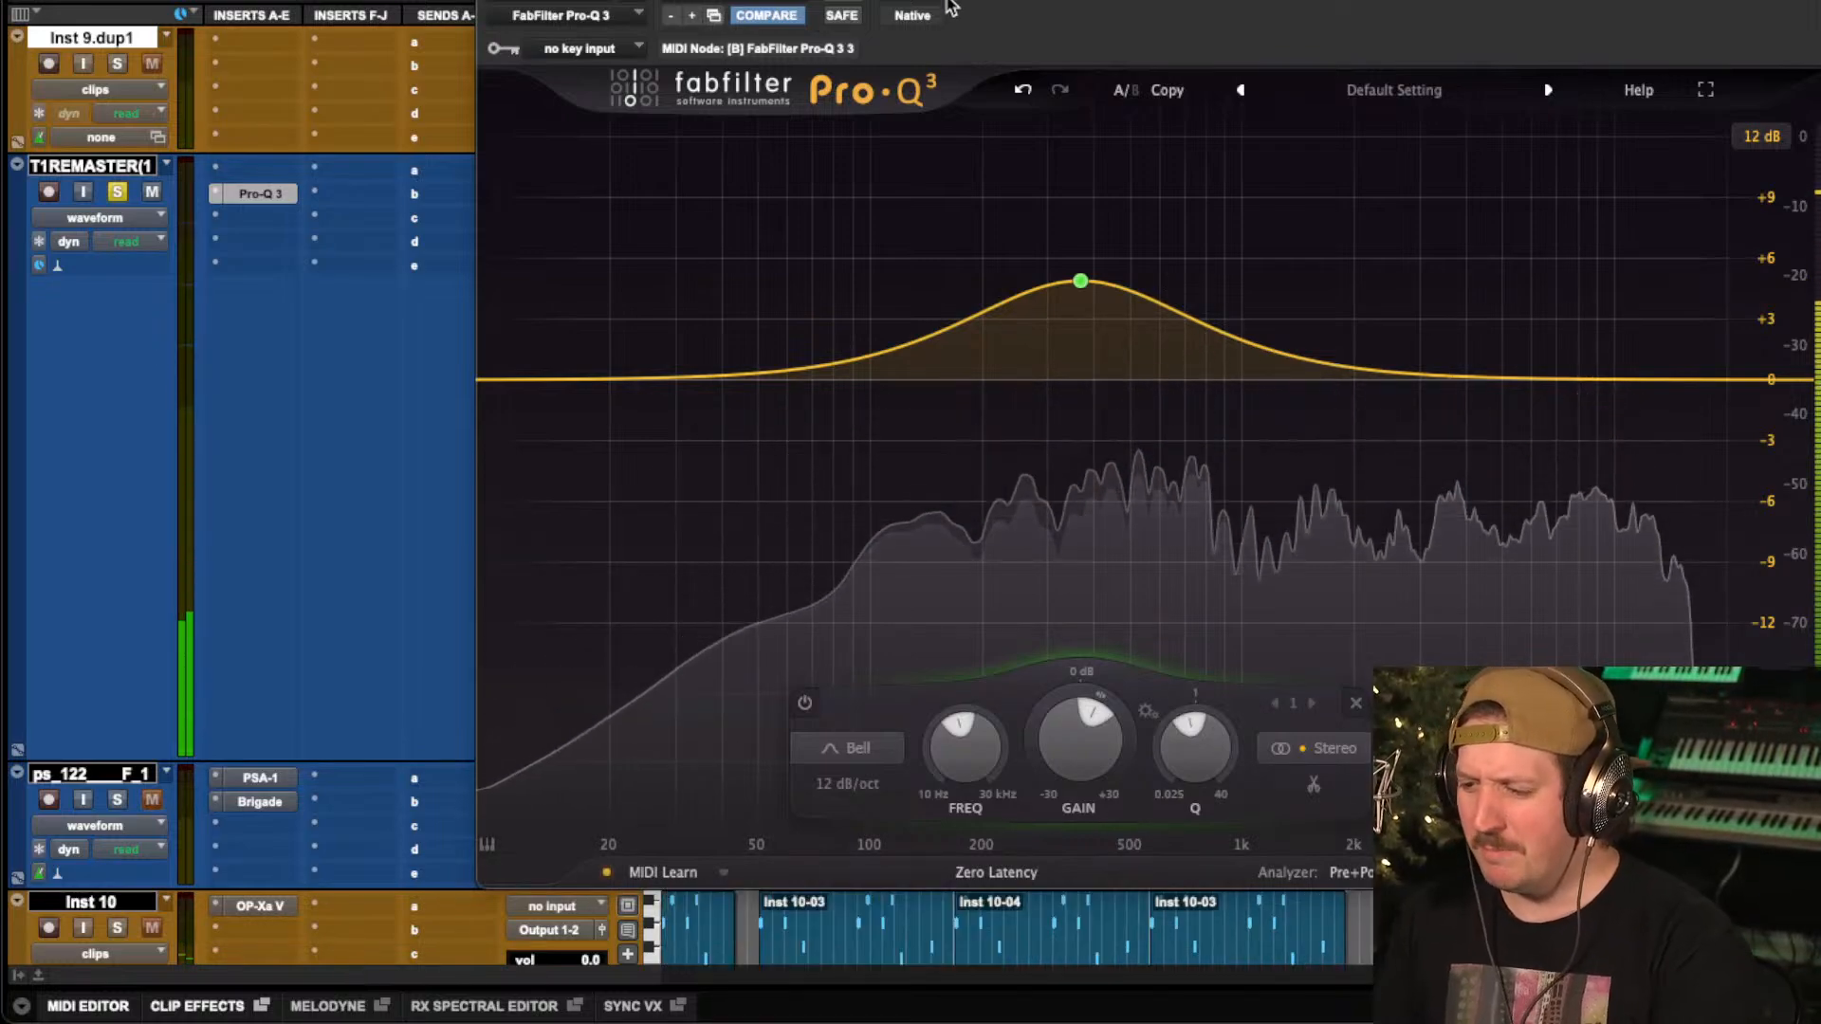